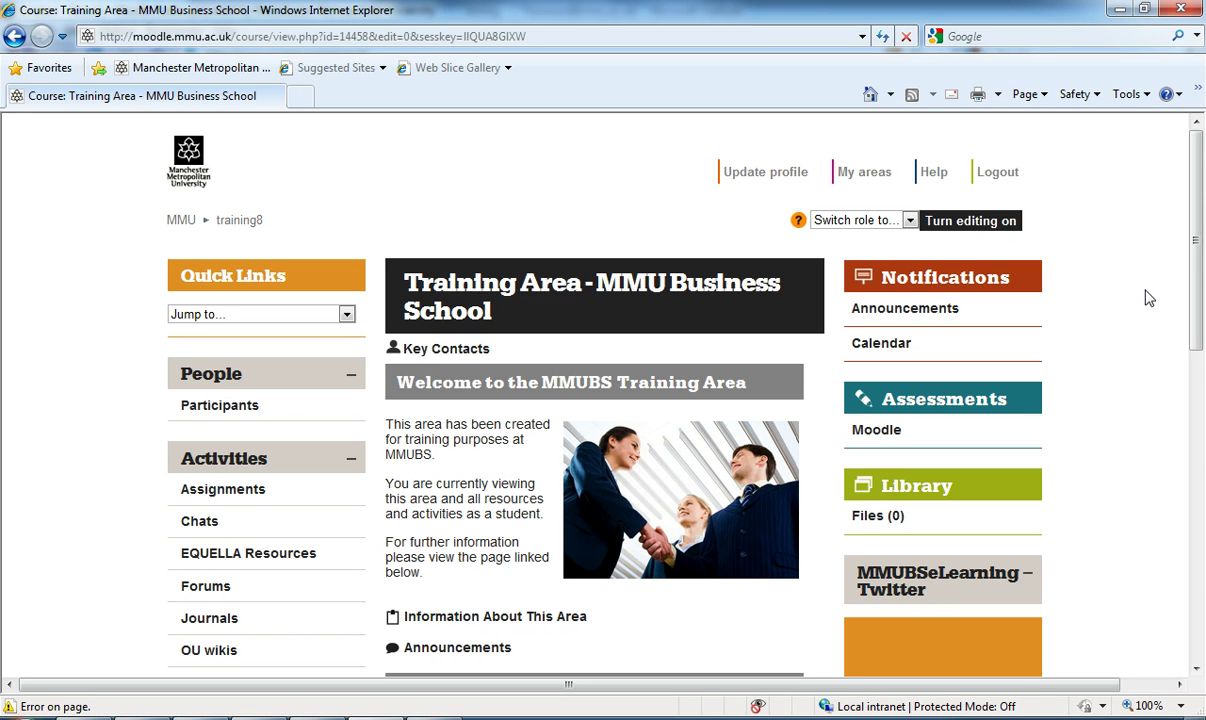
Turn editing on and add a new Forum to the Resources & Activities for Group Work topic
left_click(955, 222)
scroll(1140, 243, "down", 2)
scroll(1142, 240, "down", 5)
scroll(1144, 237, "down", 1)
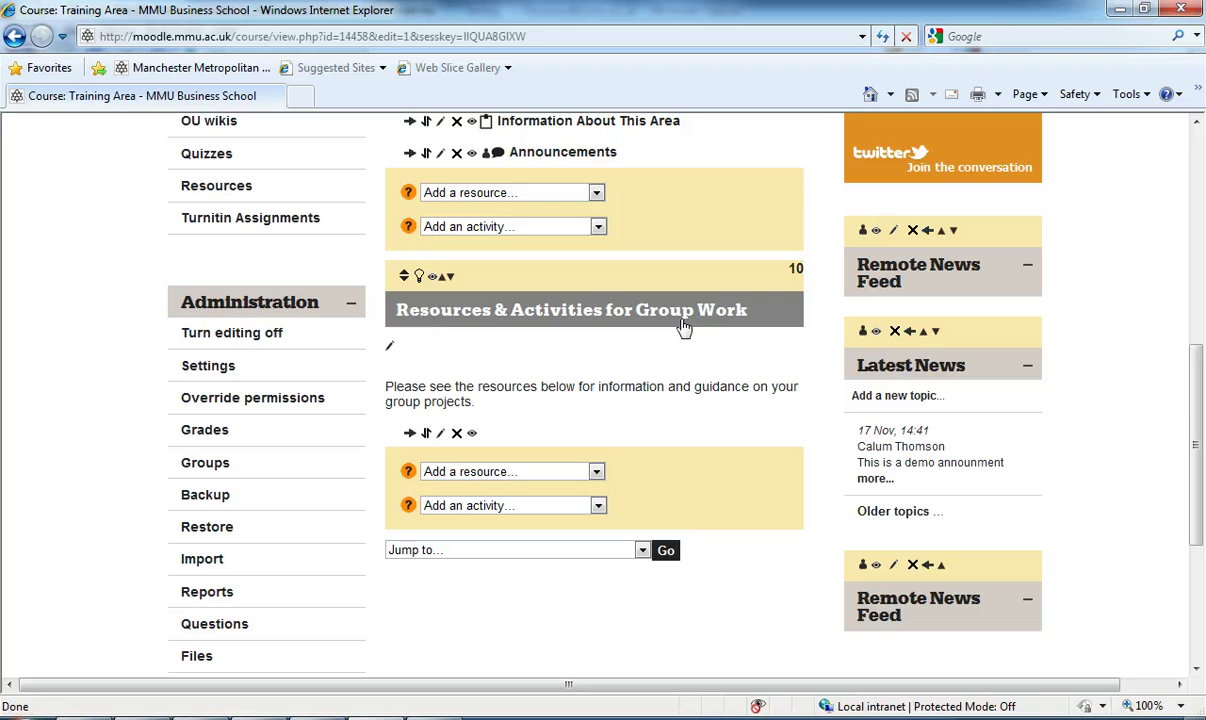
left_click(597, 506)
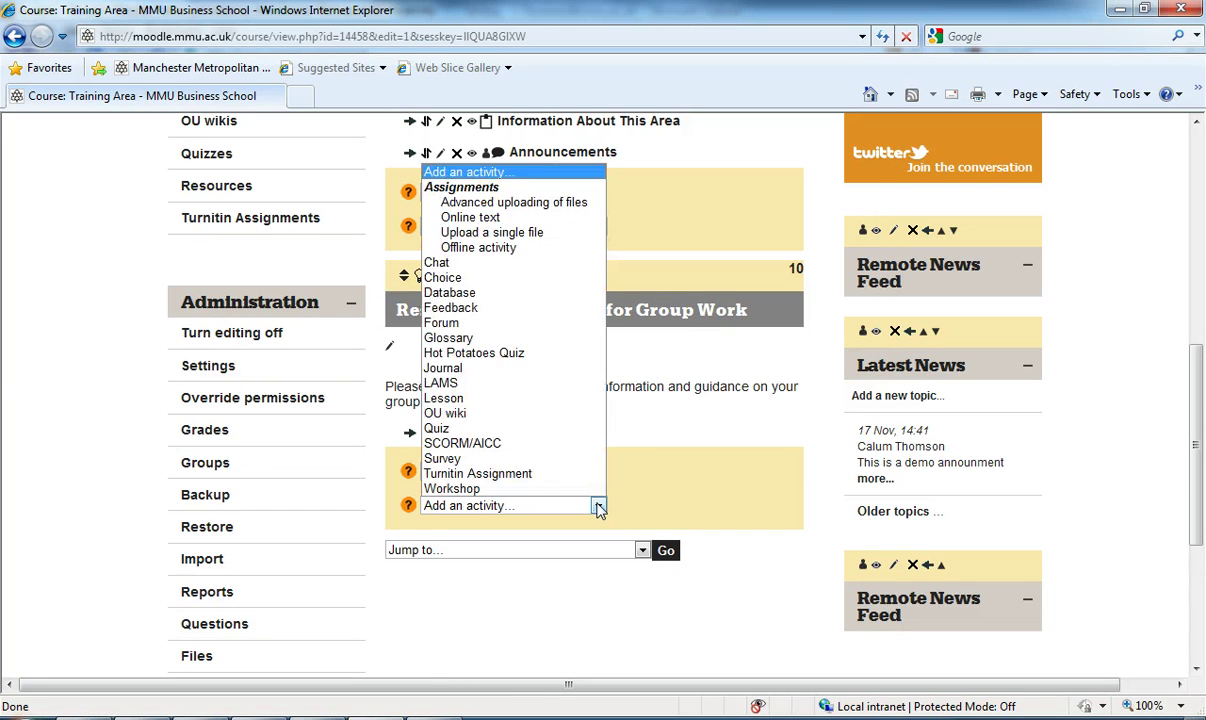
left_click(463, 324)
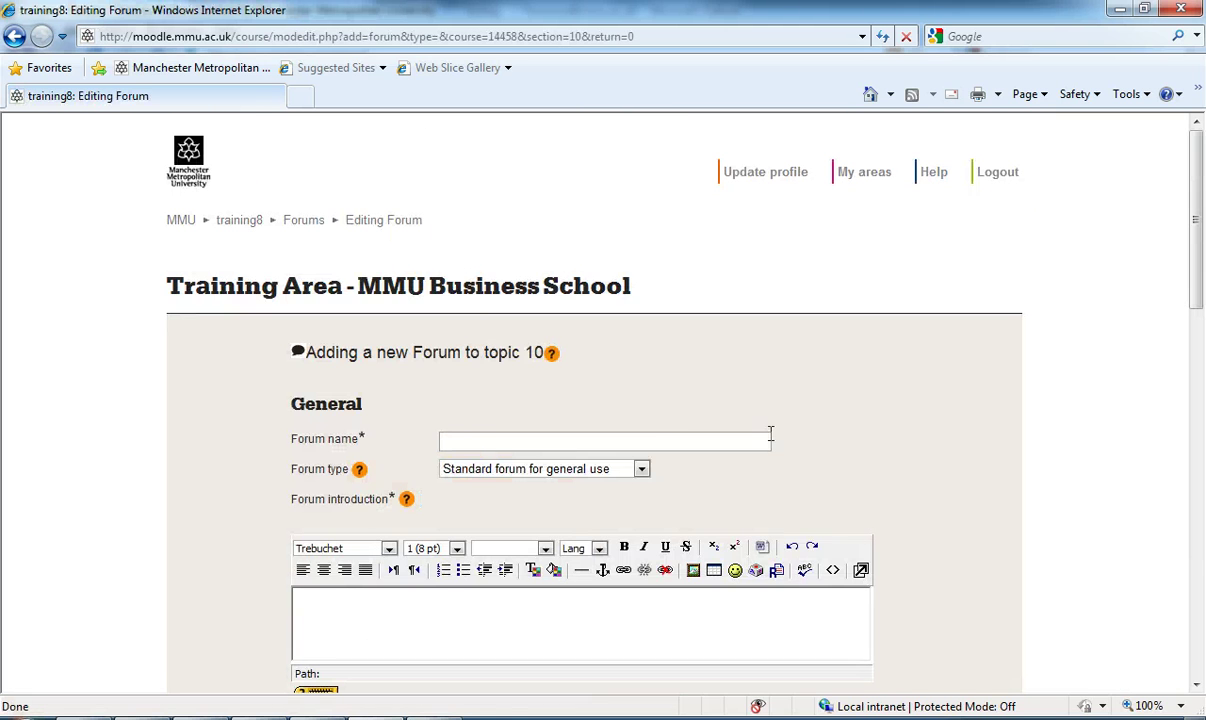
Name the forum 'Forum for Projects Discussion' and write an introduction about discussing group projects
double_click(677, 440)
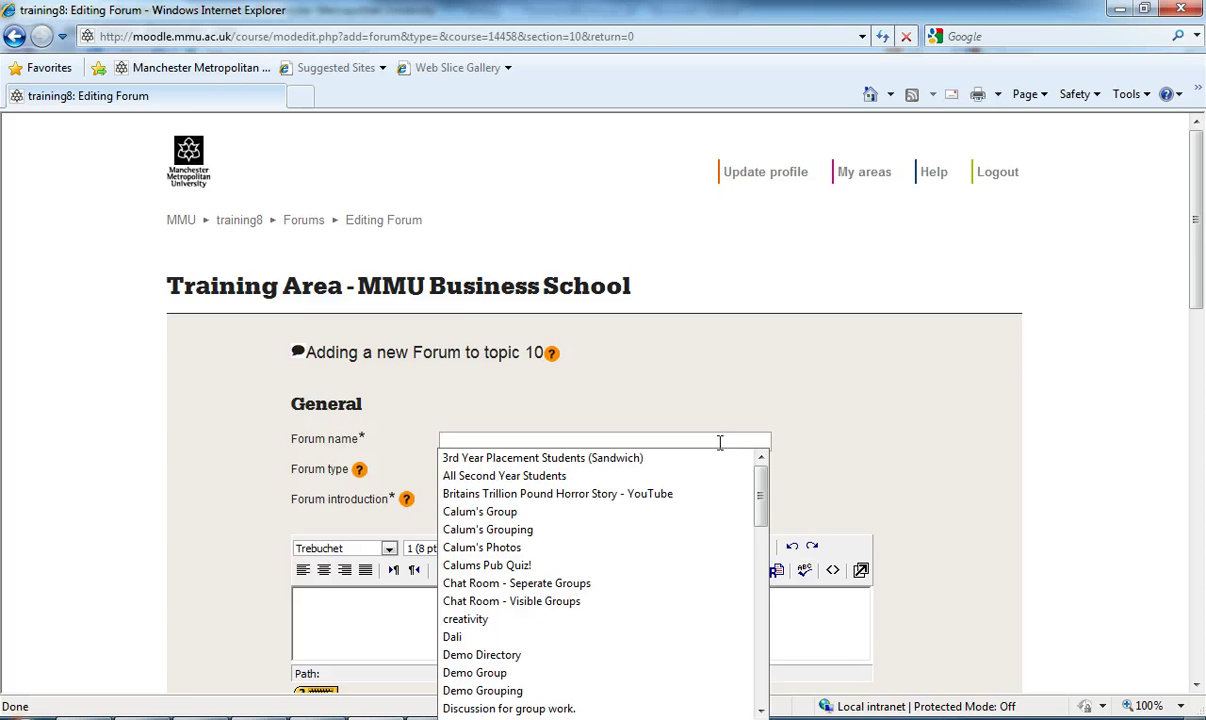
type("Forum for P")
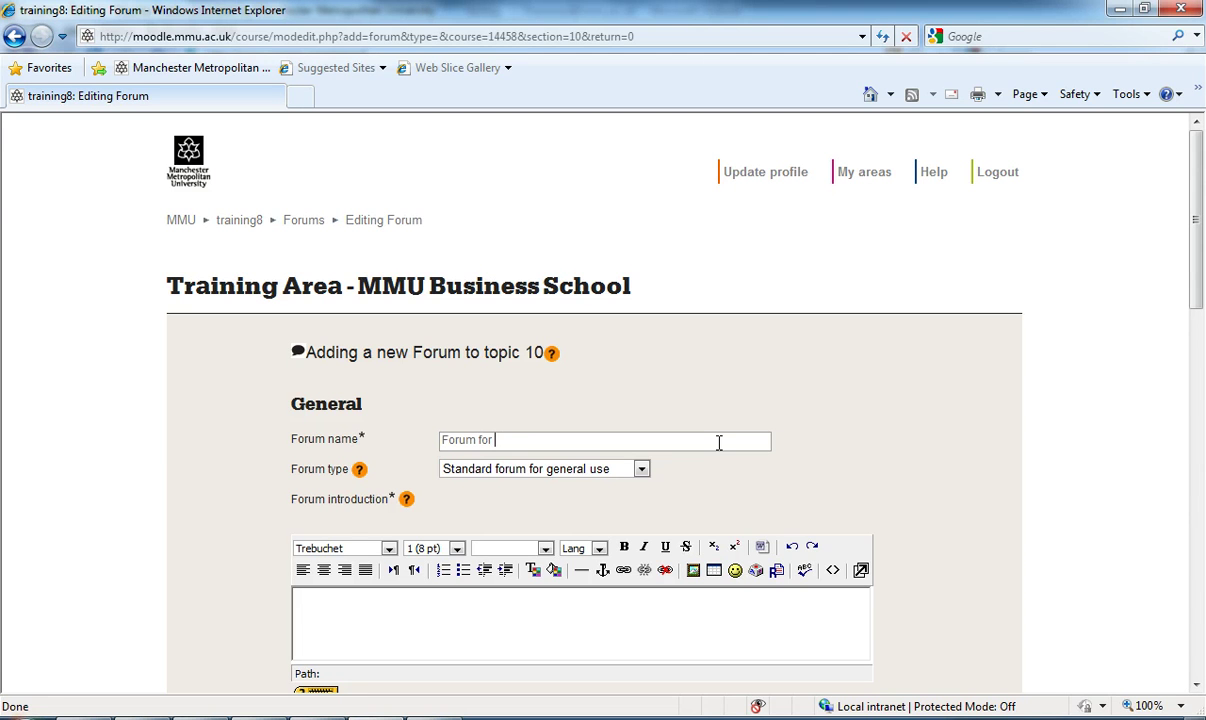
type("roject")
type("s Discussion")
left_click(605, 606)
type("This ")
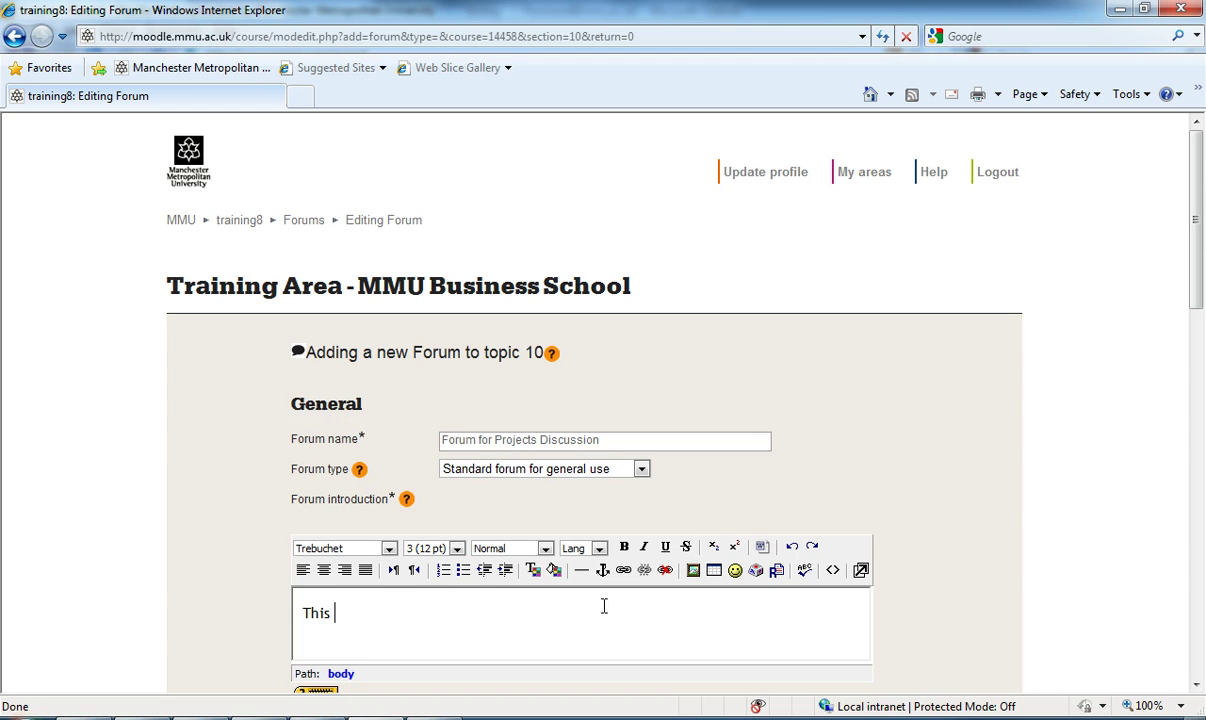
type("forum is for discussion")
key("BackSpace")
key("BackSpace")
key("BackSpace")
type("ing you ")
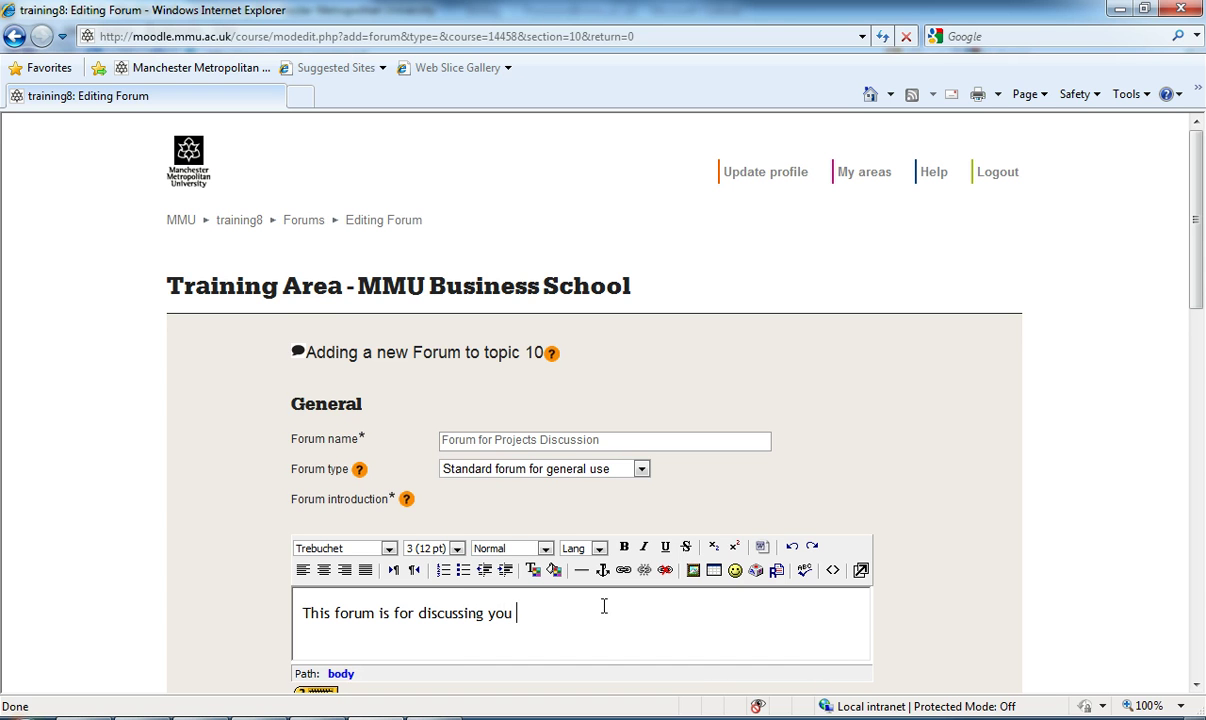
type("group projects.")
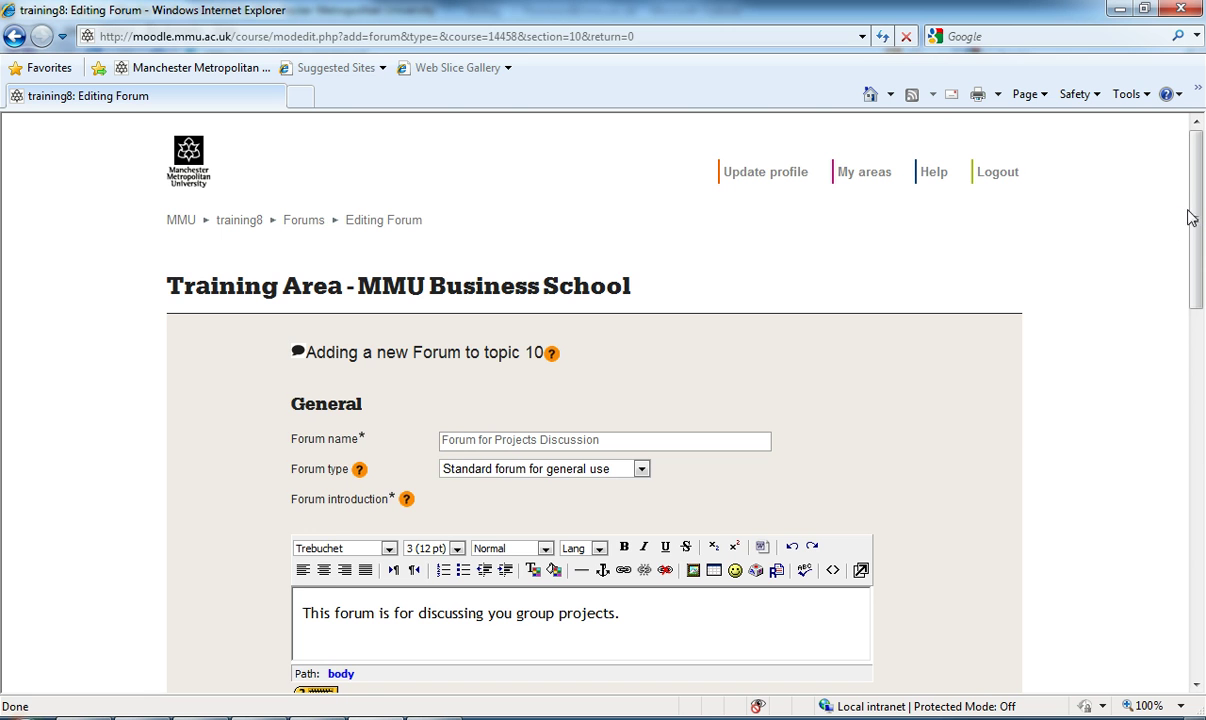
left_click_drag(1195, 220, 1197, 537)
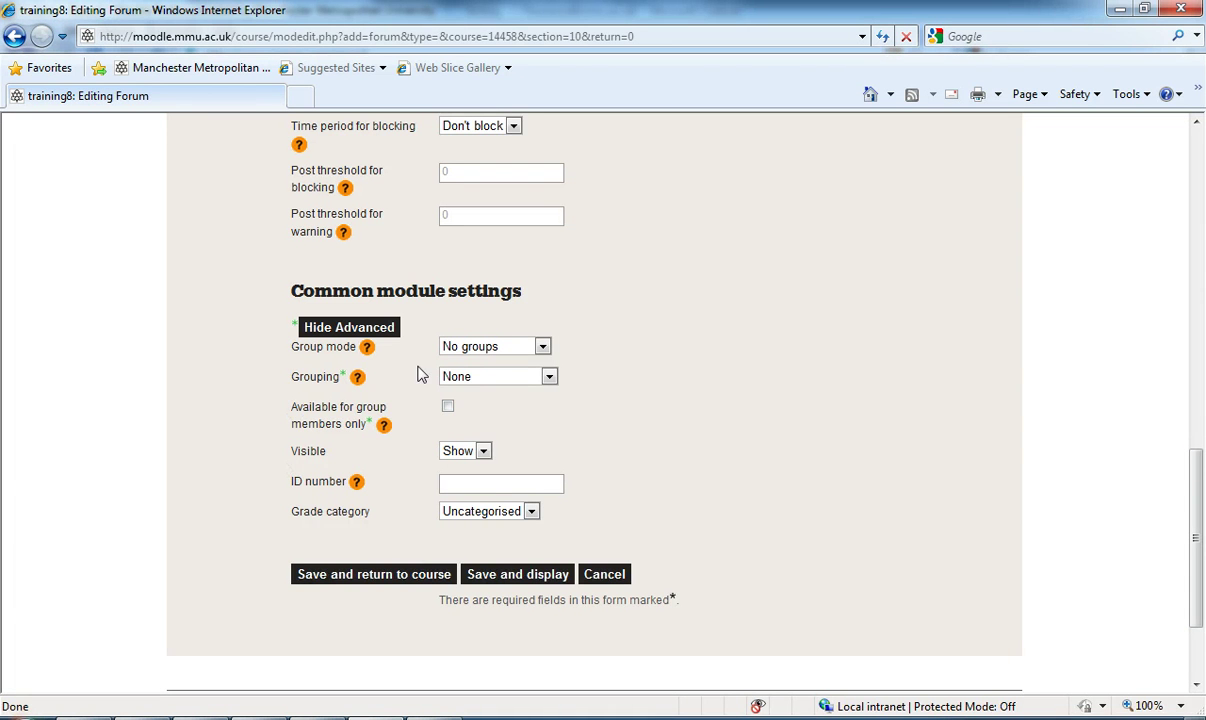
left_click(322, 332)
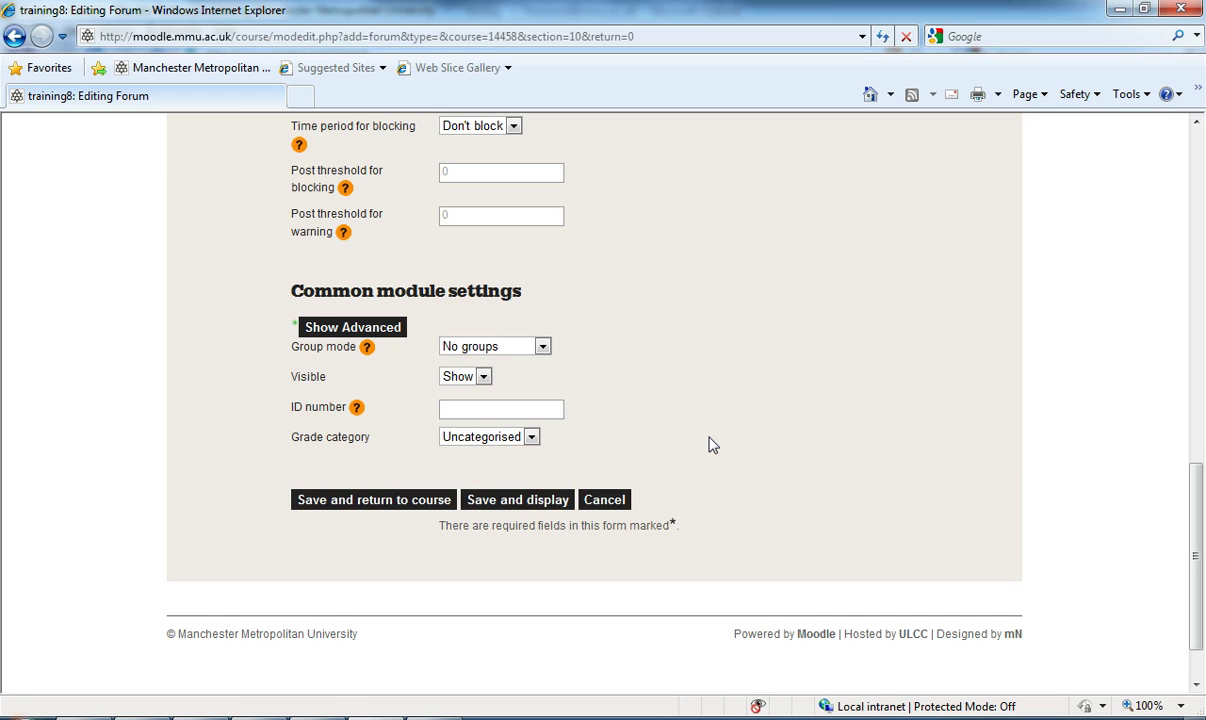
left_click(326, 332)
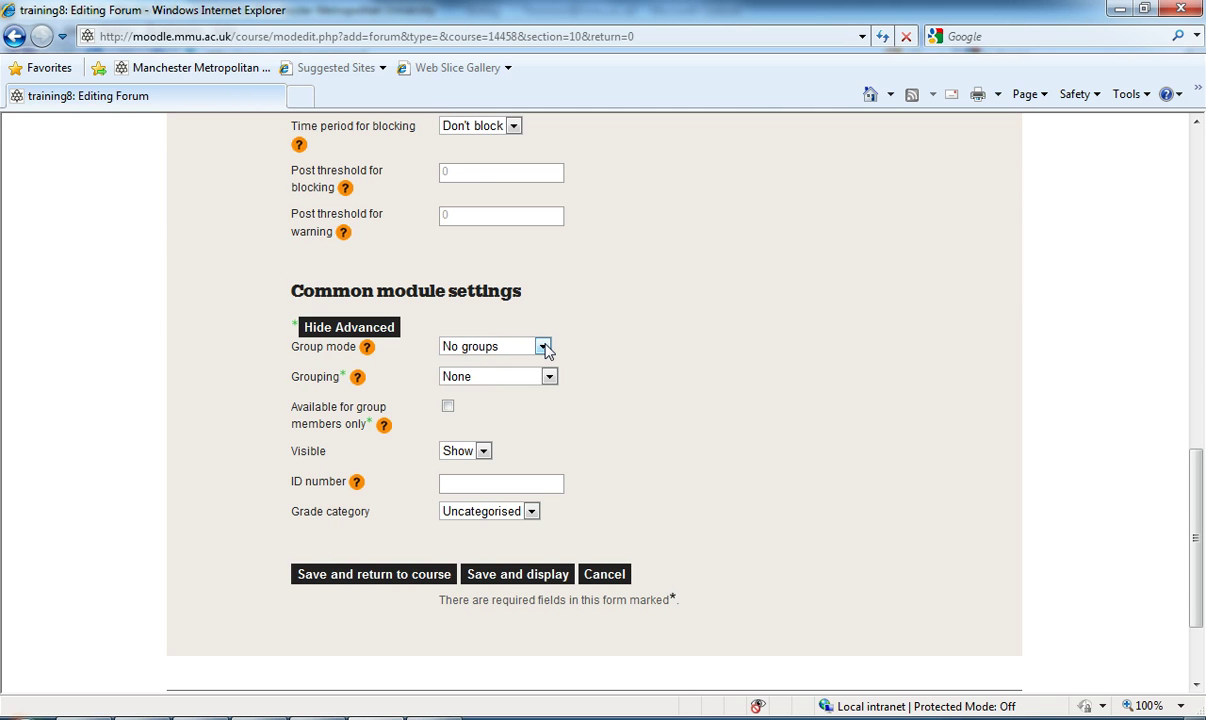
Set the forum's Group mode to Separate groups
left_click(542, 347)
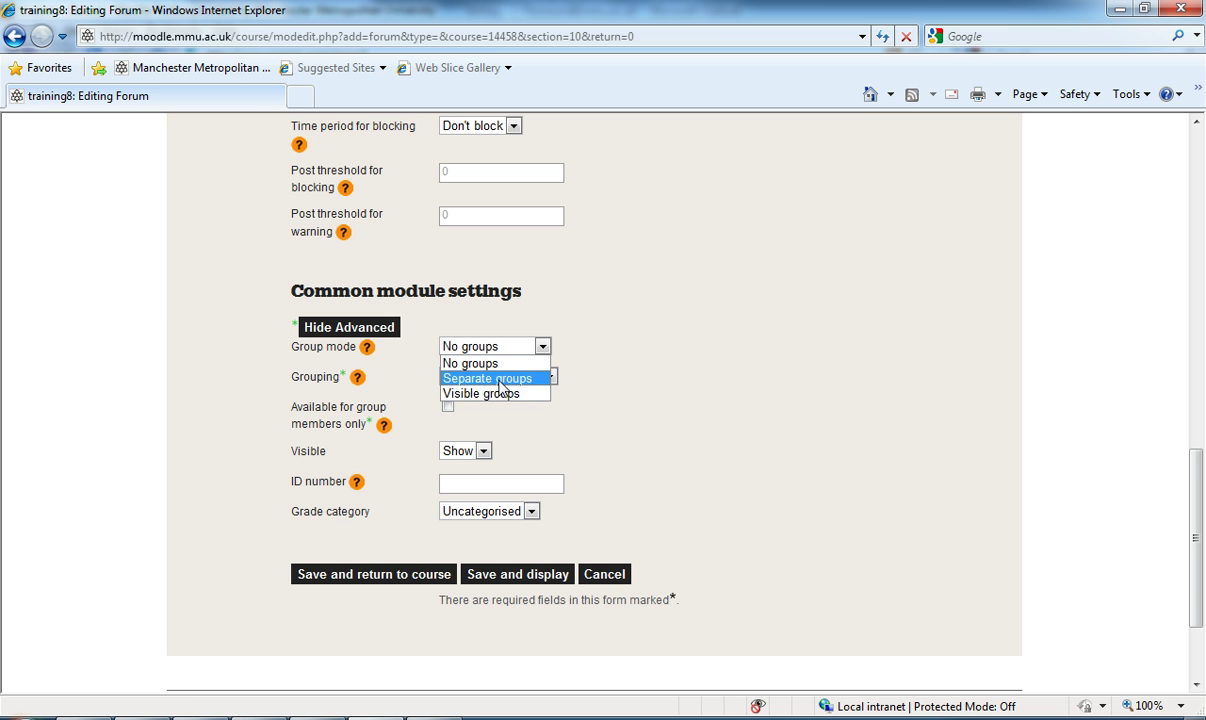
left_click(502, 380)
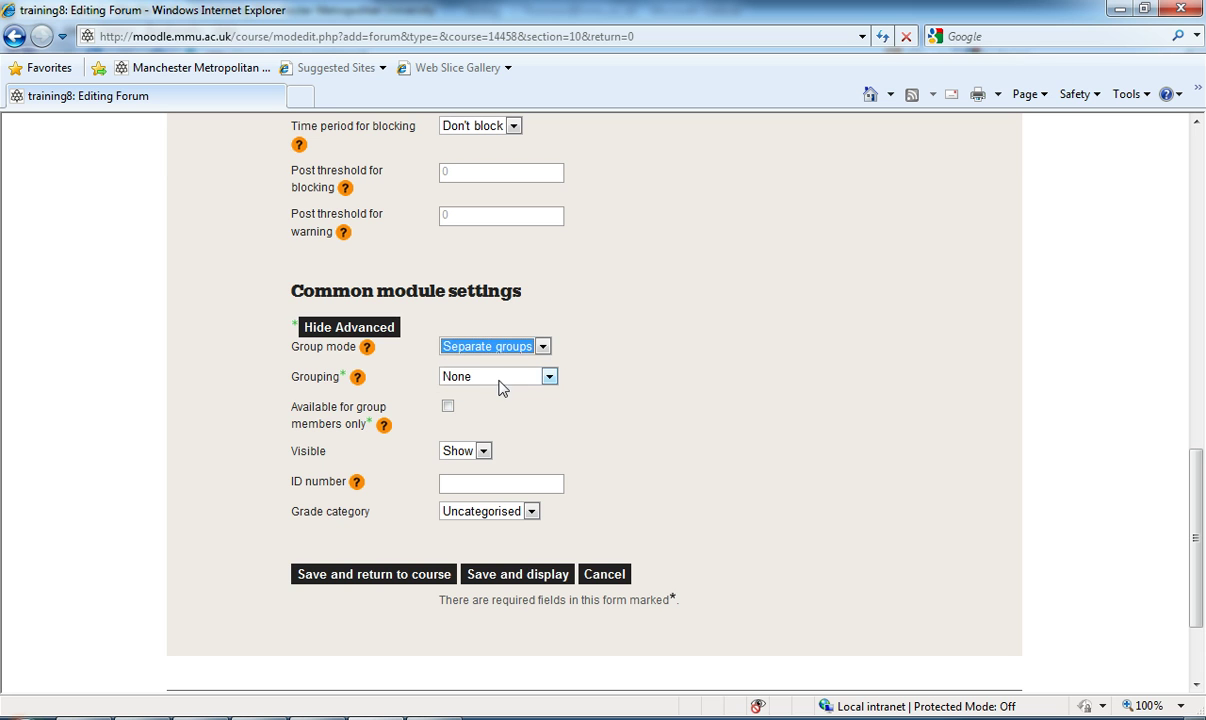
left_click(704, 410)
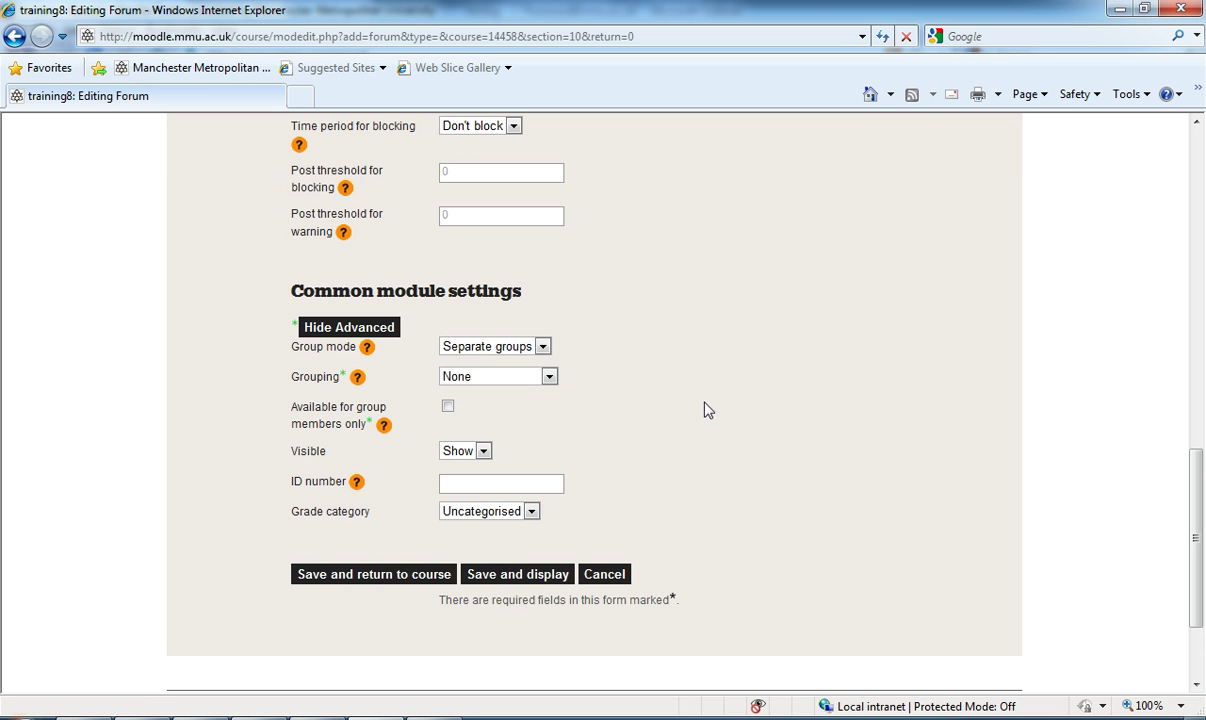
Save the forum, return to the course and turn editing off
left_click(390, 578)
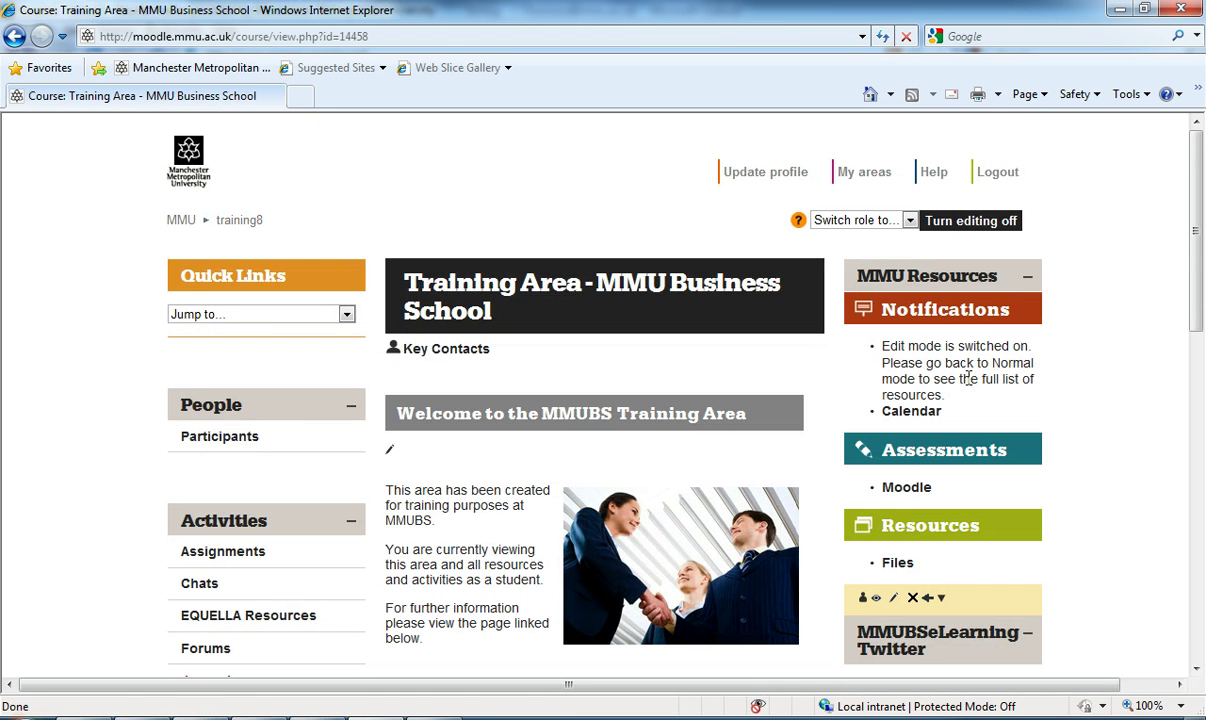
left_click(975, 221)
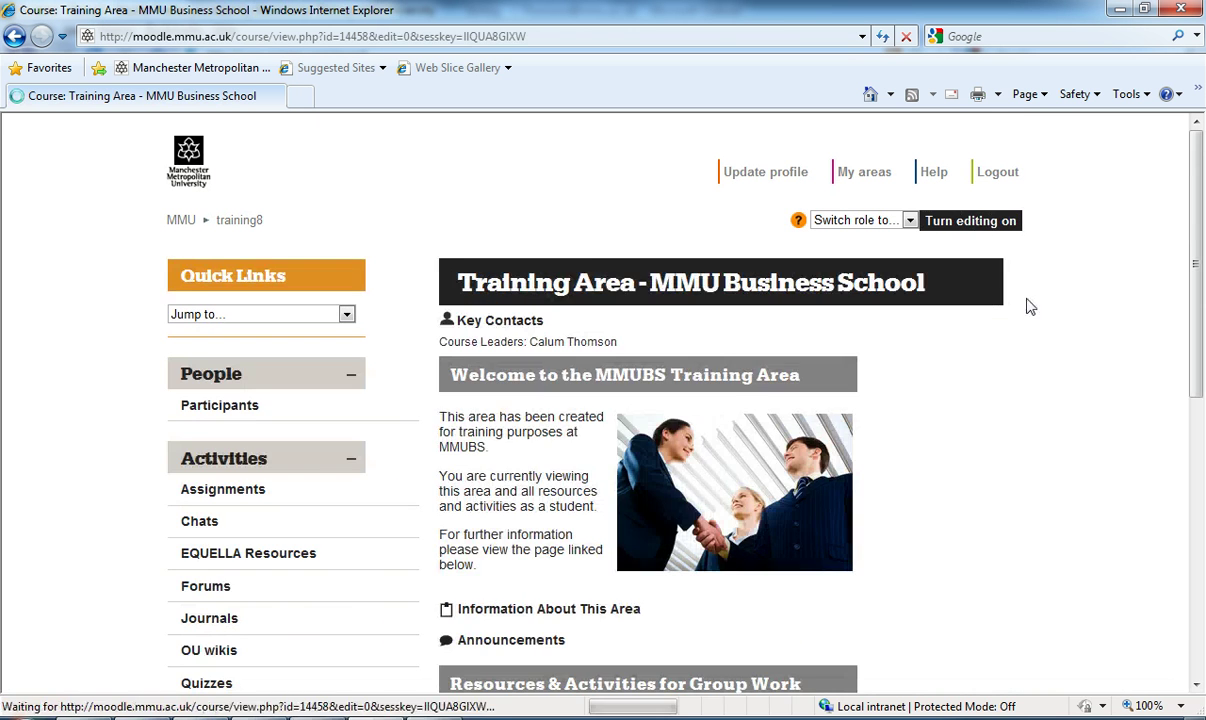
scroll(893, 322, "down", 4)
scroll(893, 322, "down", 5)
scroll(883, 330, "up", 2)
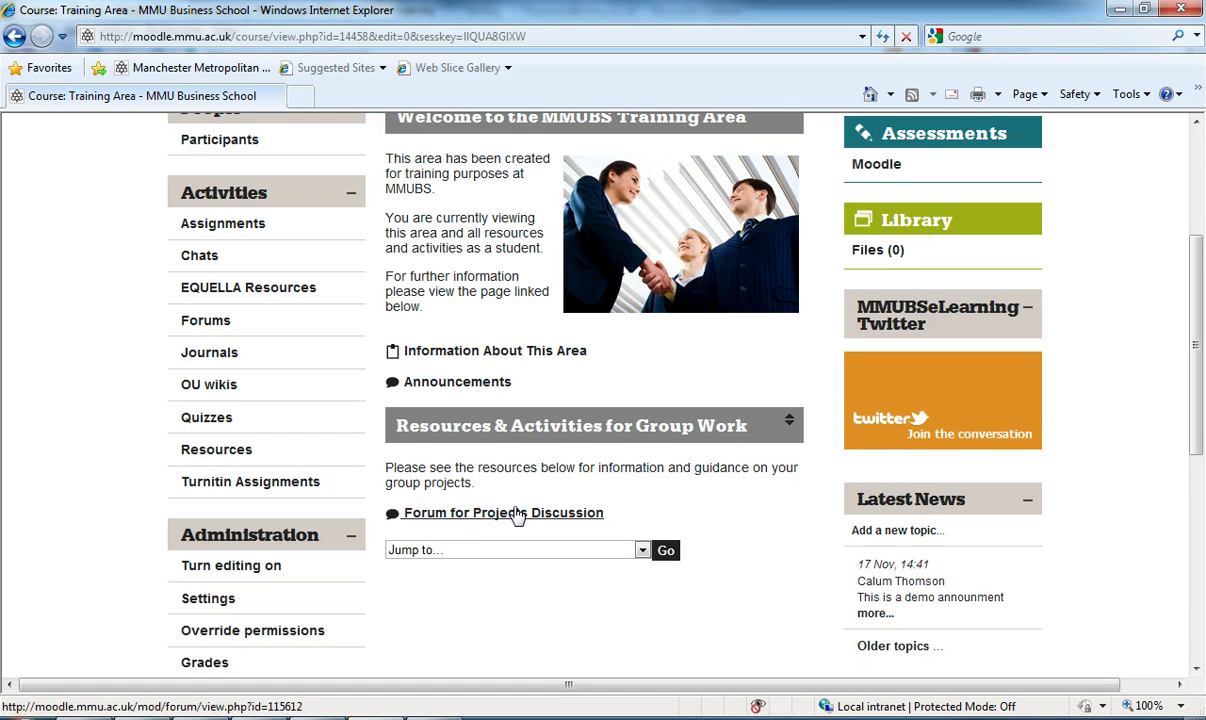
Open Forum for Projects Discussion and keep the group view on Calum's Group
left_click(529, 513)
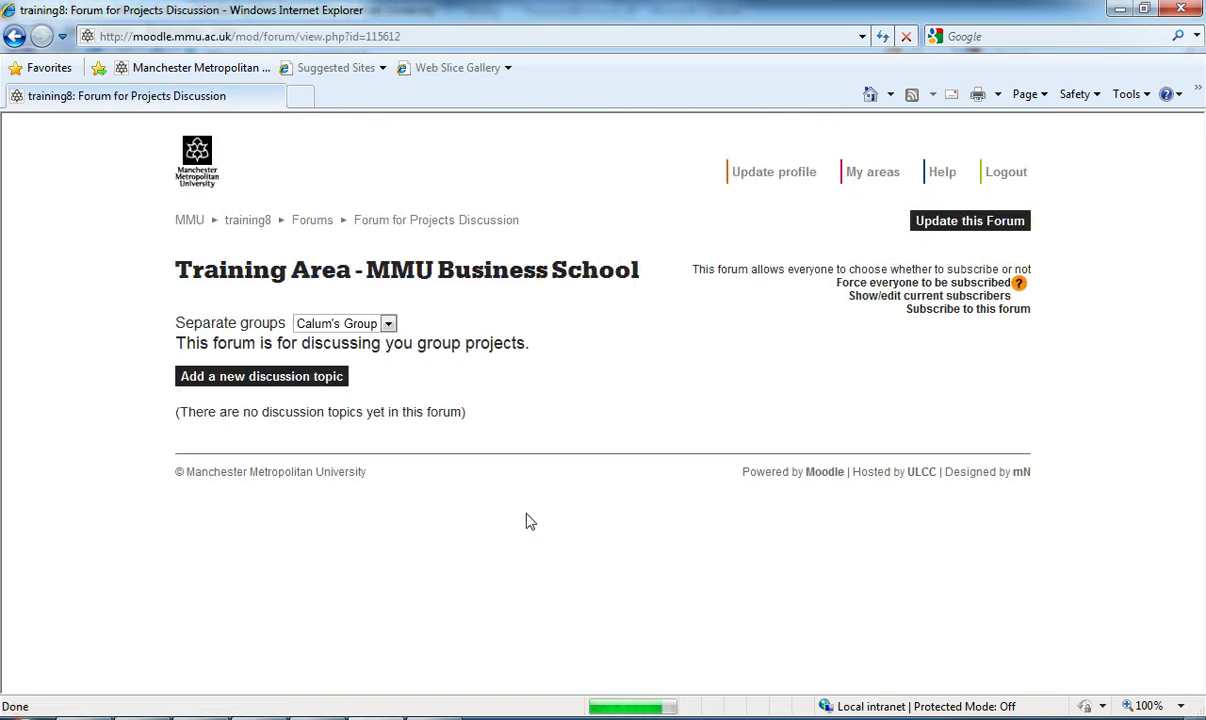
left_click(388, 324)
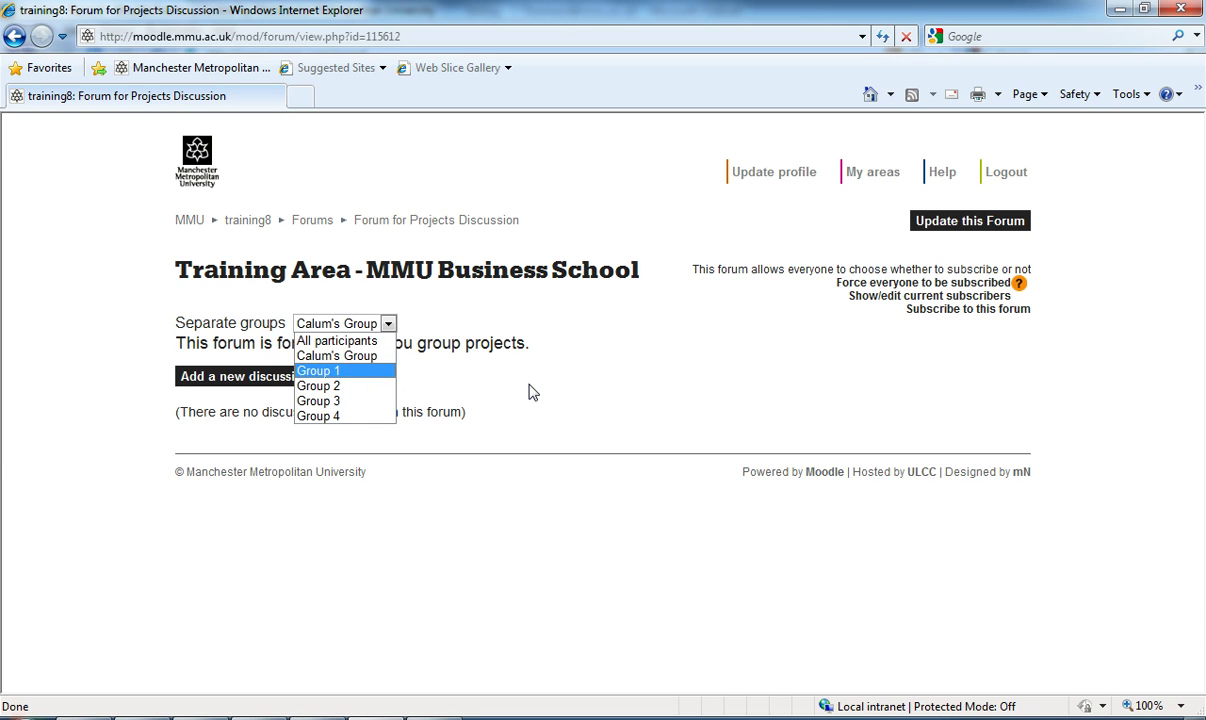
left_click(576, 391)
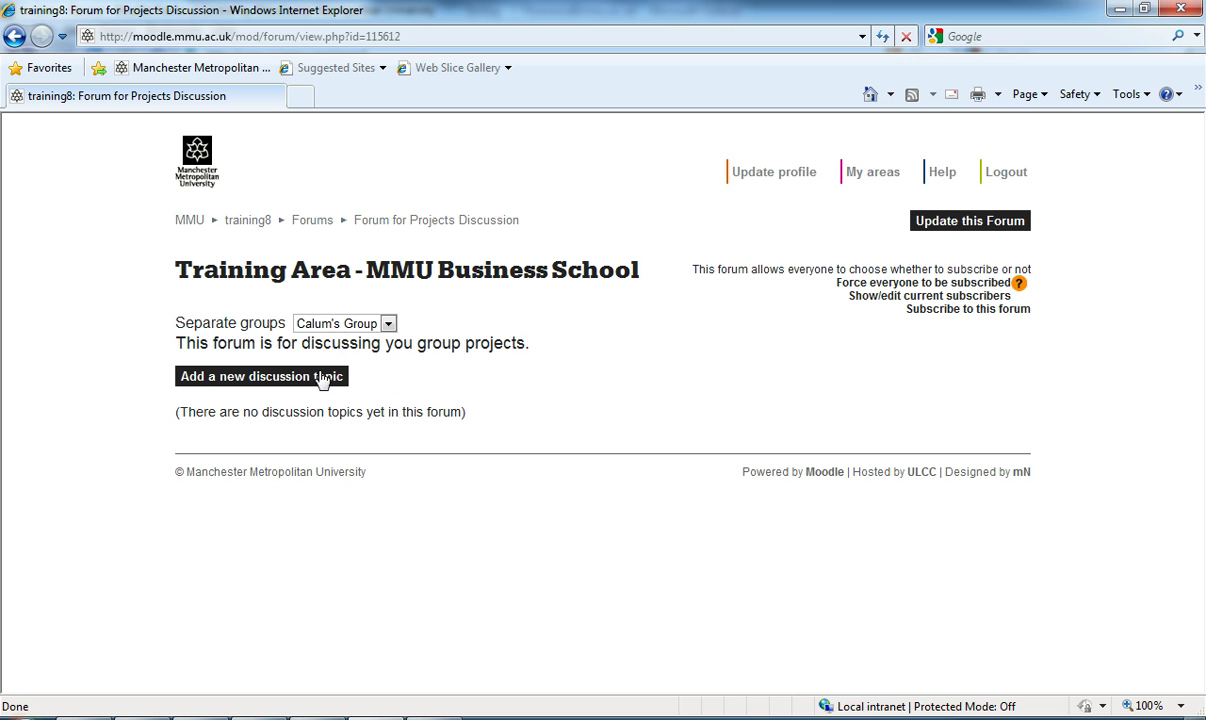
left_click(389, 324)
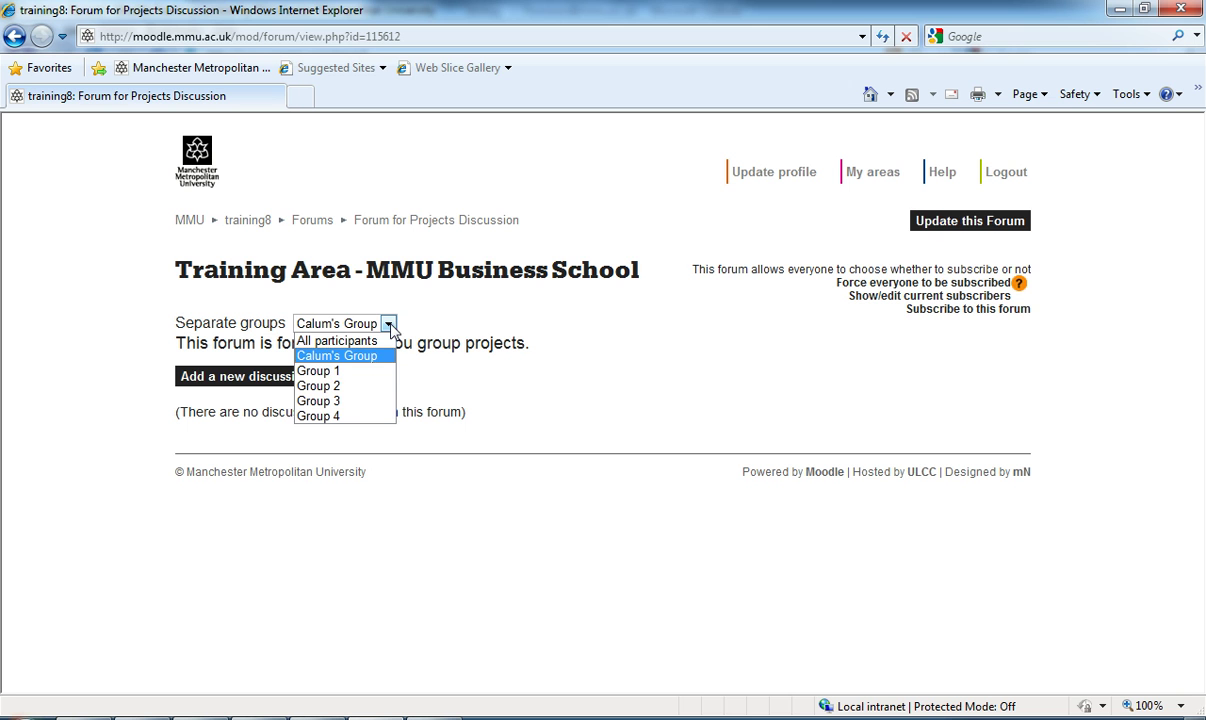
left_click(338, 358)
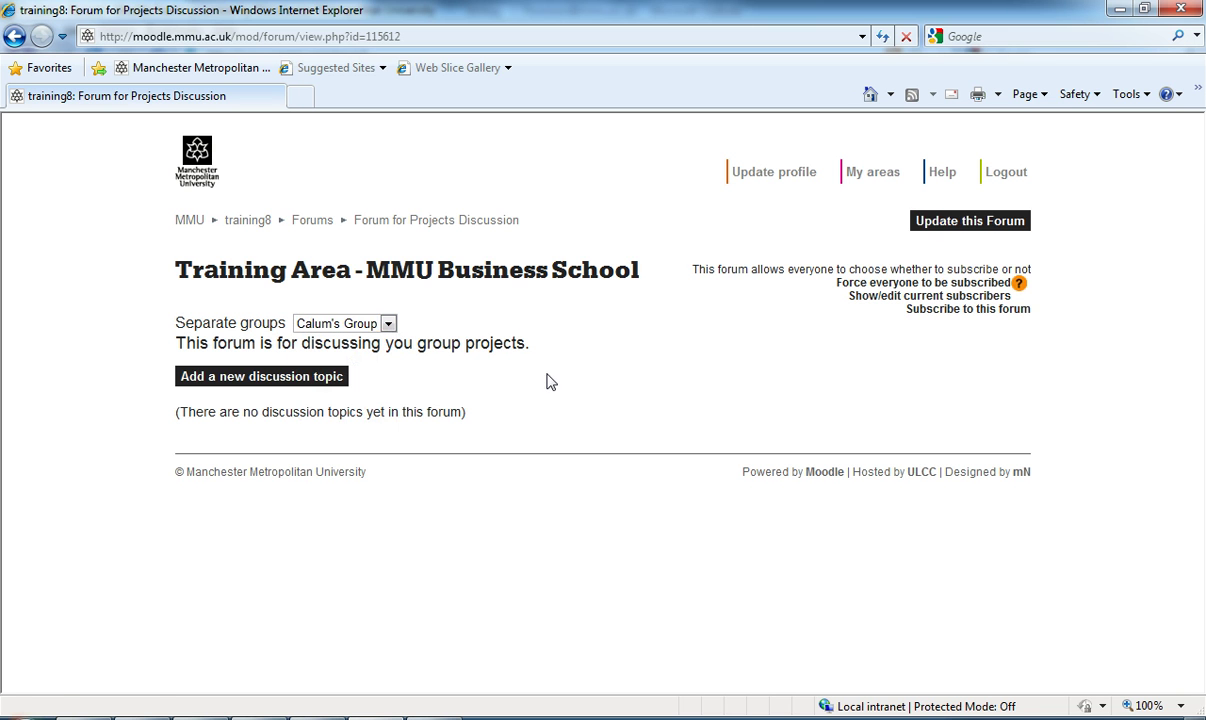
Post a 'Hello Calums Group' discussion with message 'Hi there.' to Calum's Group
left_click(245, 378)
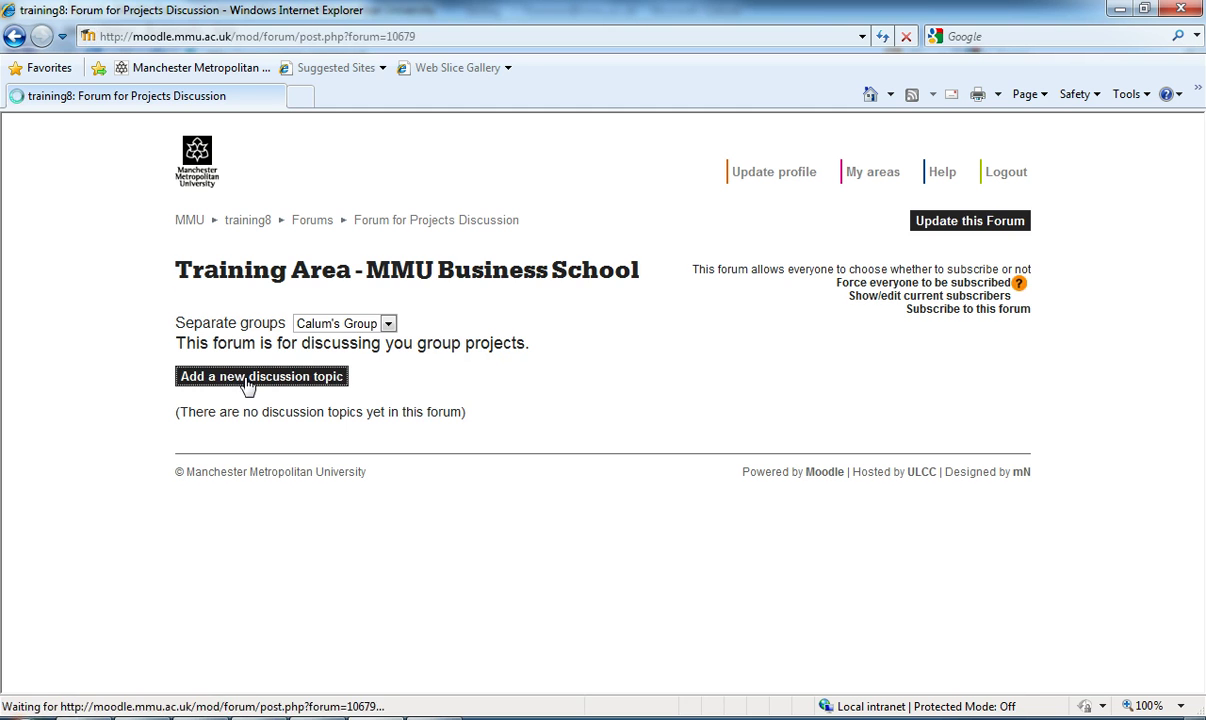
left_click(424, 409)
type("Hel")
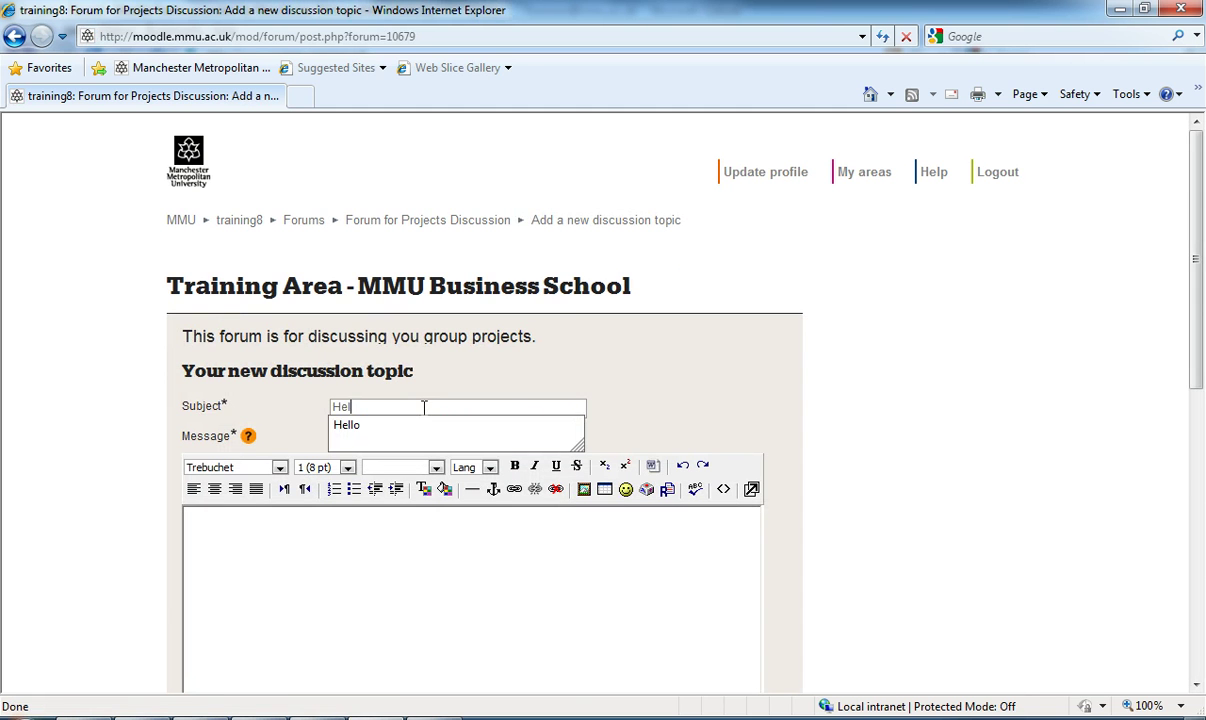
type("lo Calums Group")
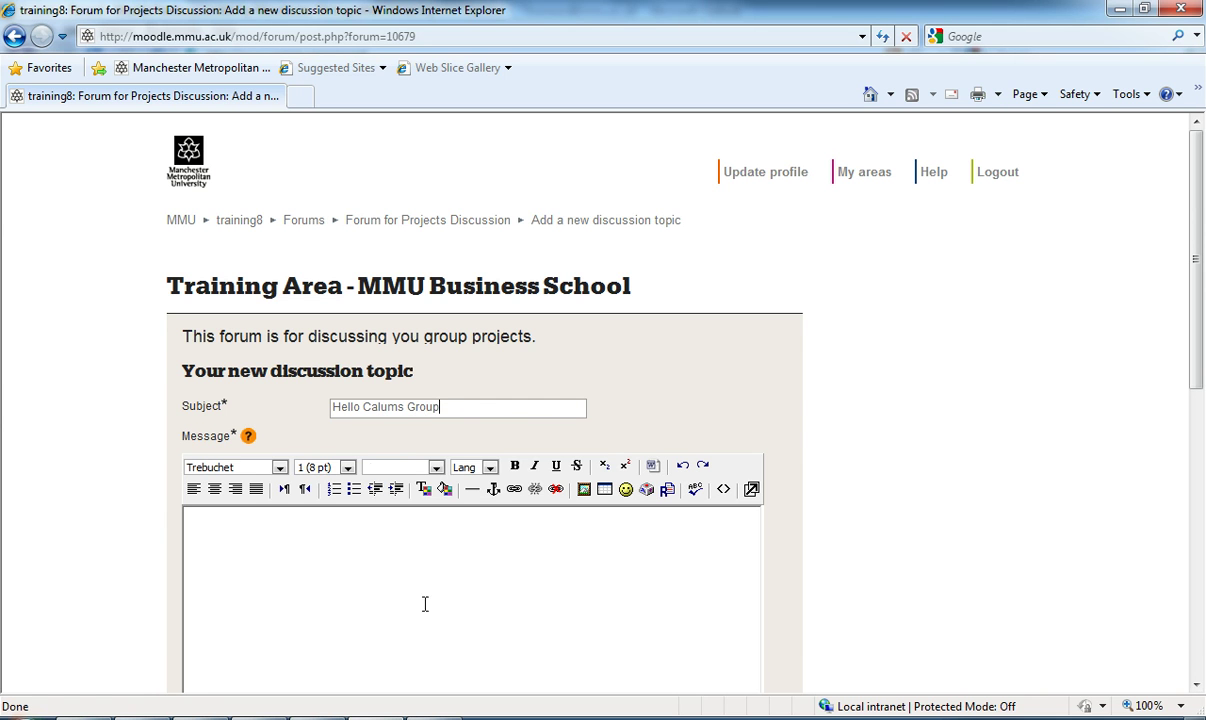
left_click(424, 604)
type("there.")
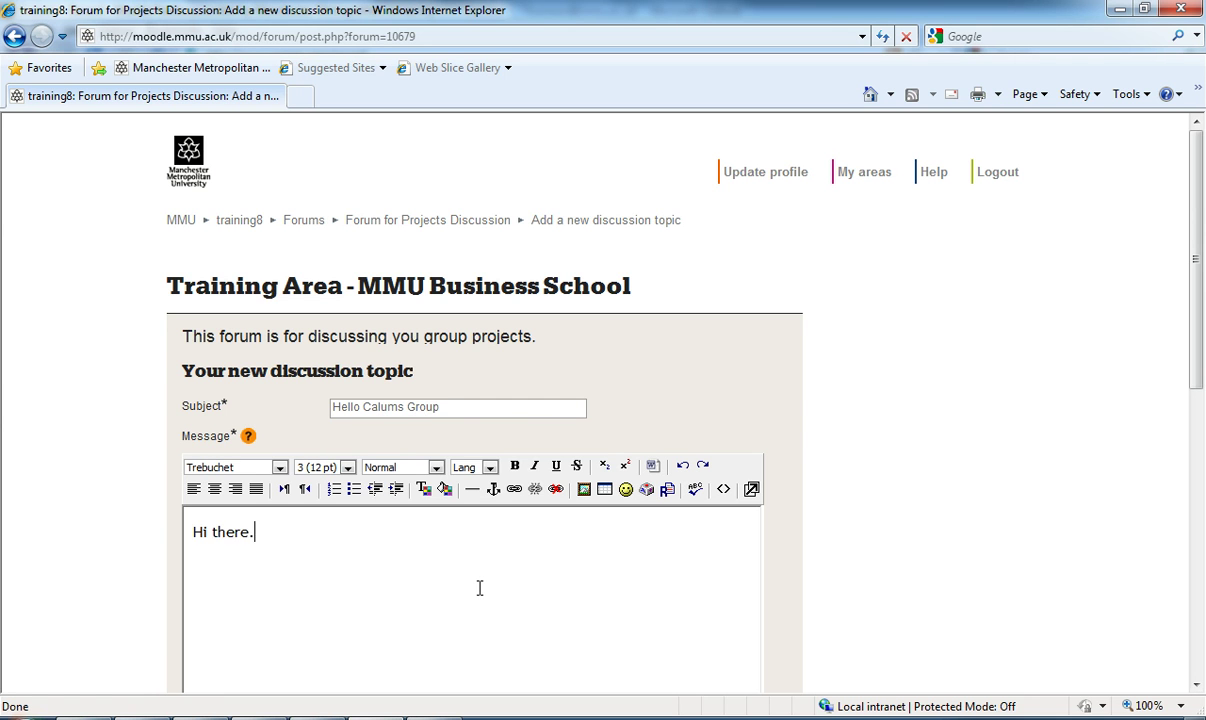
scroll(940, 435, "down", 5)
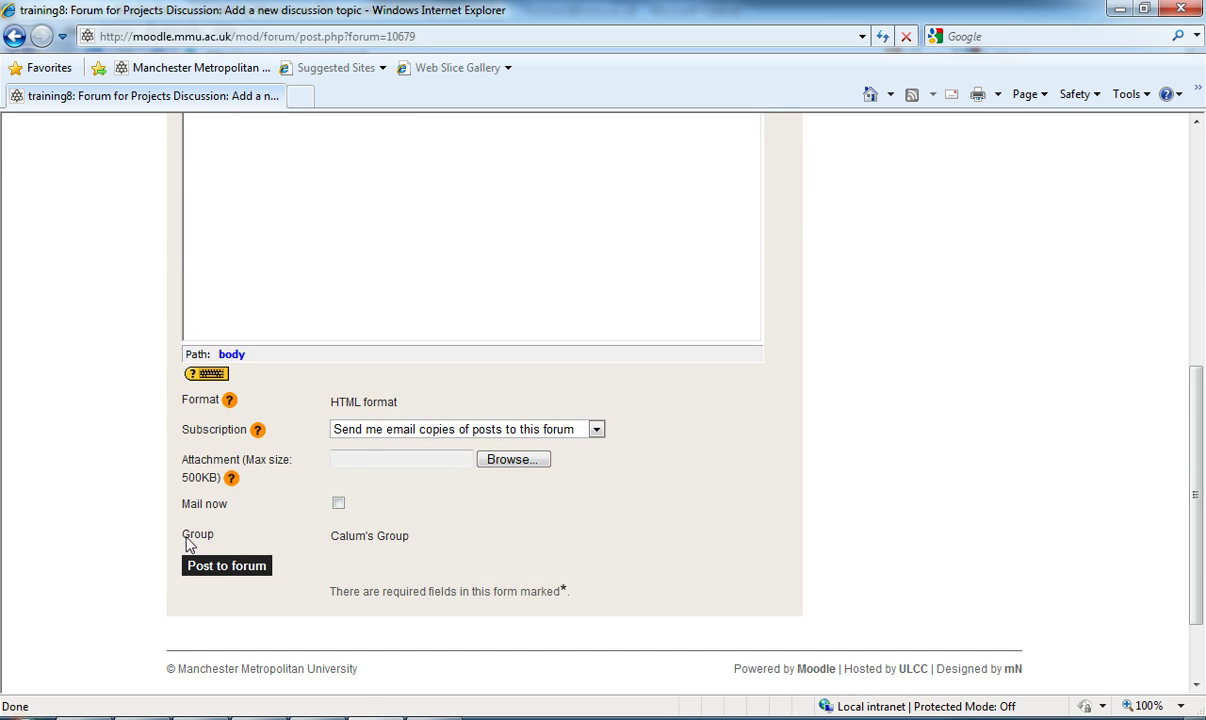
left_click_drag(336, 539, 392, 540)
left_click(428, 542)
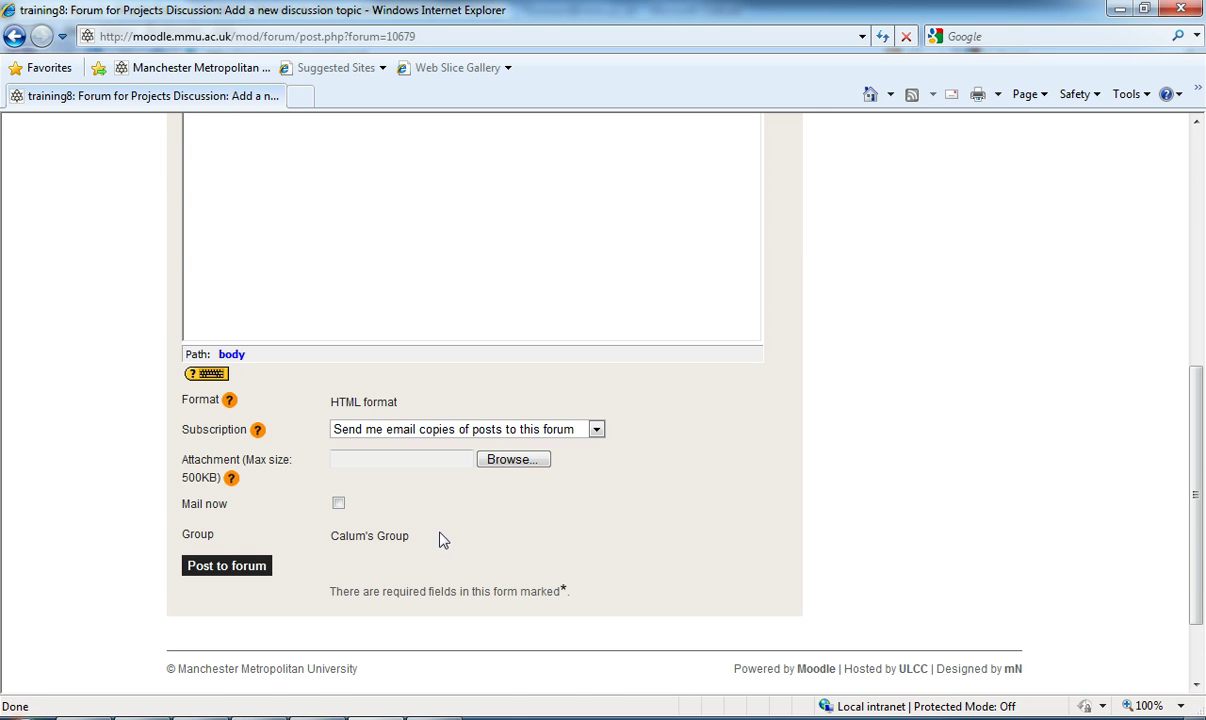
left_click(218, 568)
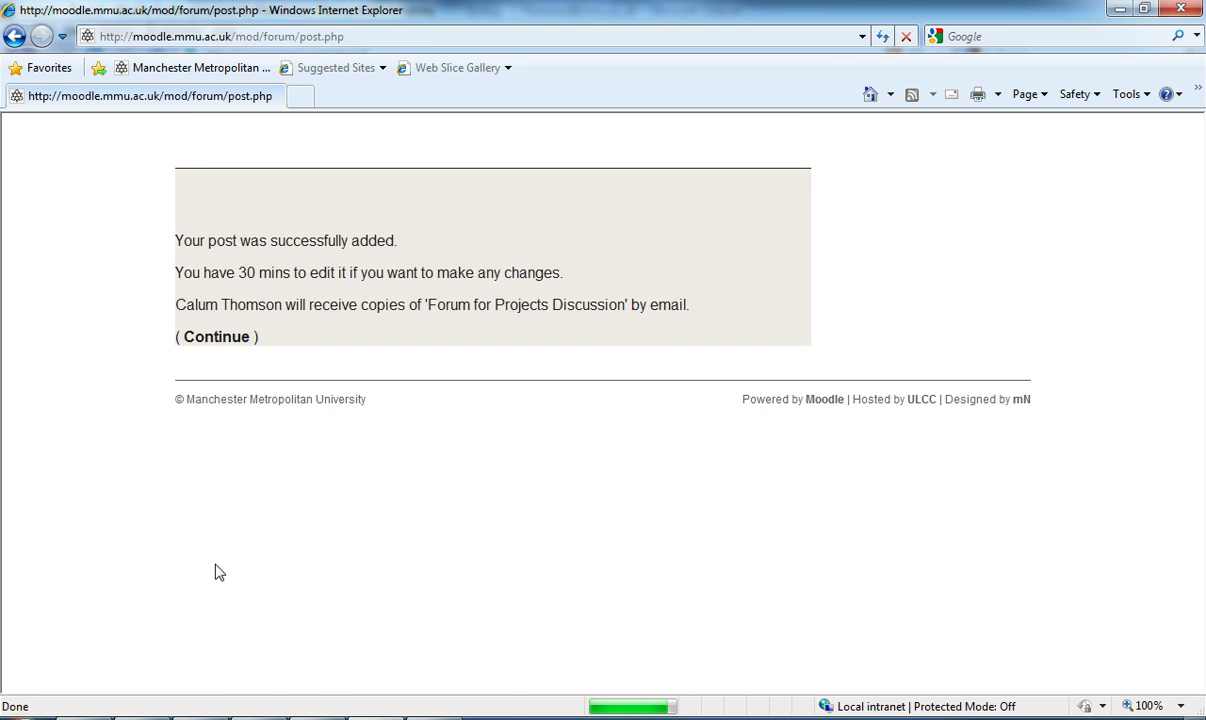
left_click(216, 338)
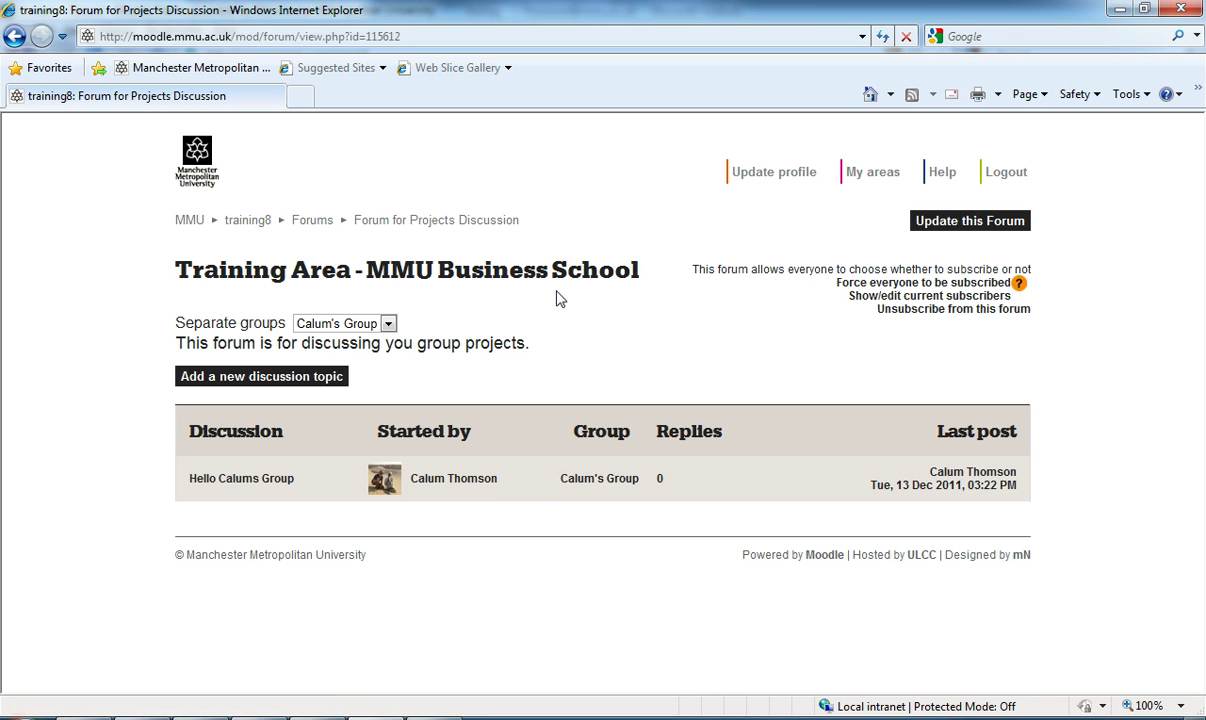
Switch to Group 1 and post a 'Hello group 1' discussion saying 'Hi there'
left_click(389, 324)
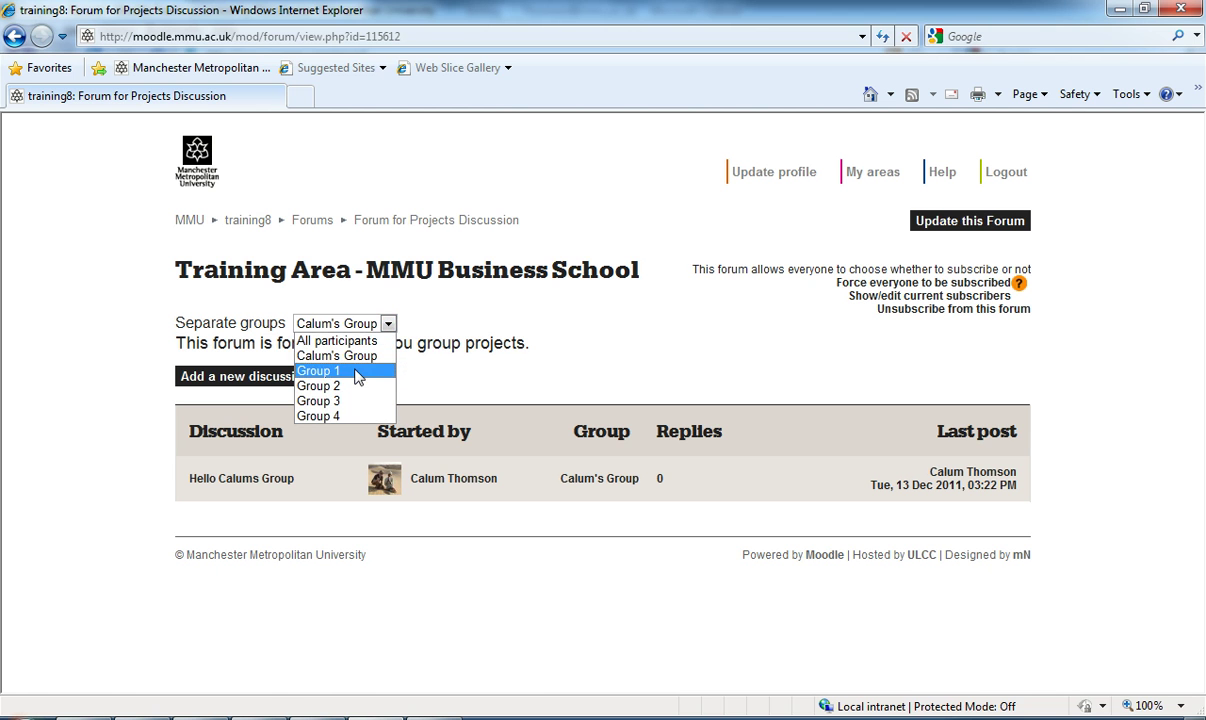
left_click(357, 372)
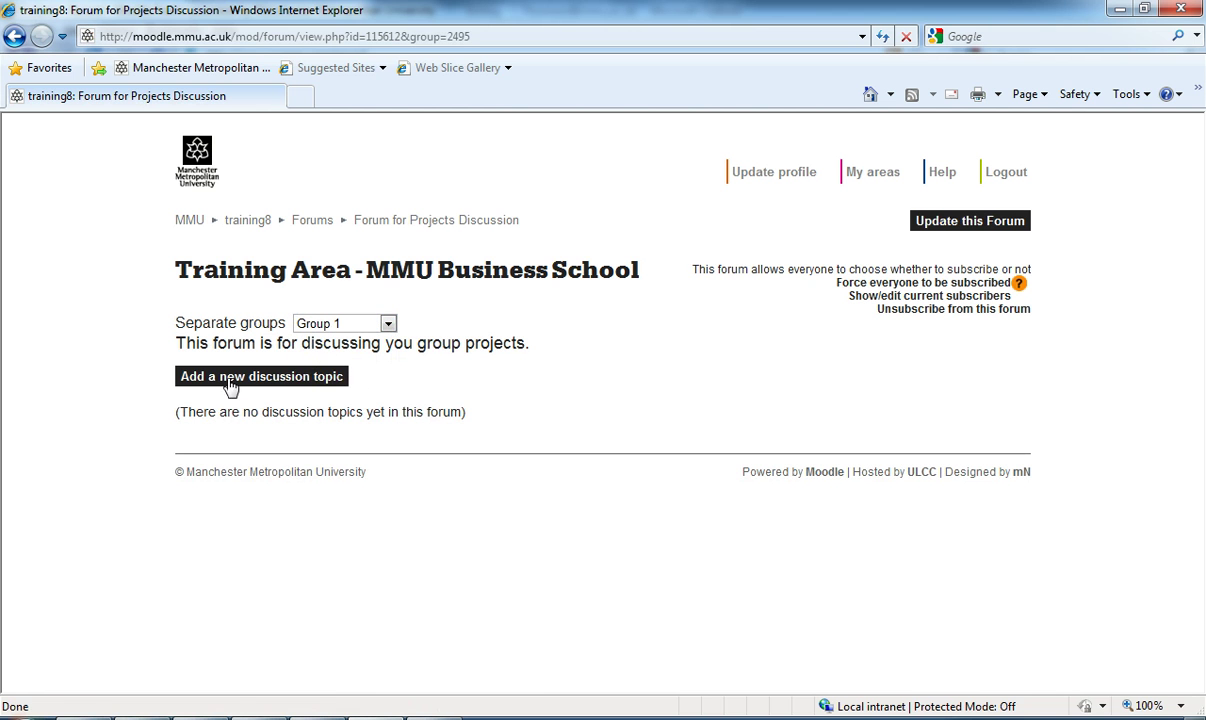
left_click(230, 380)
type("Hello group 1")
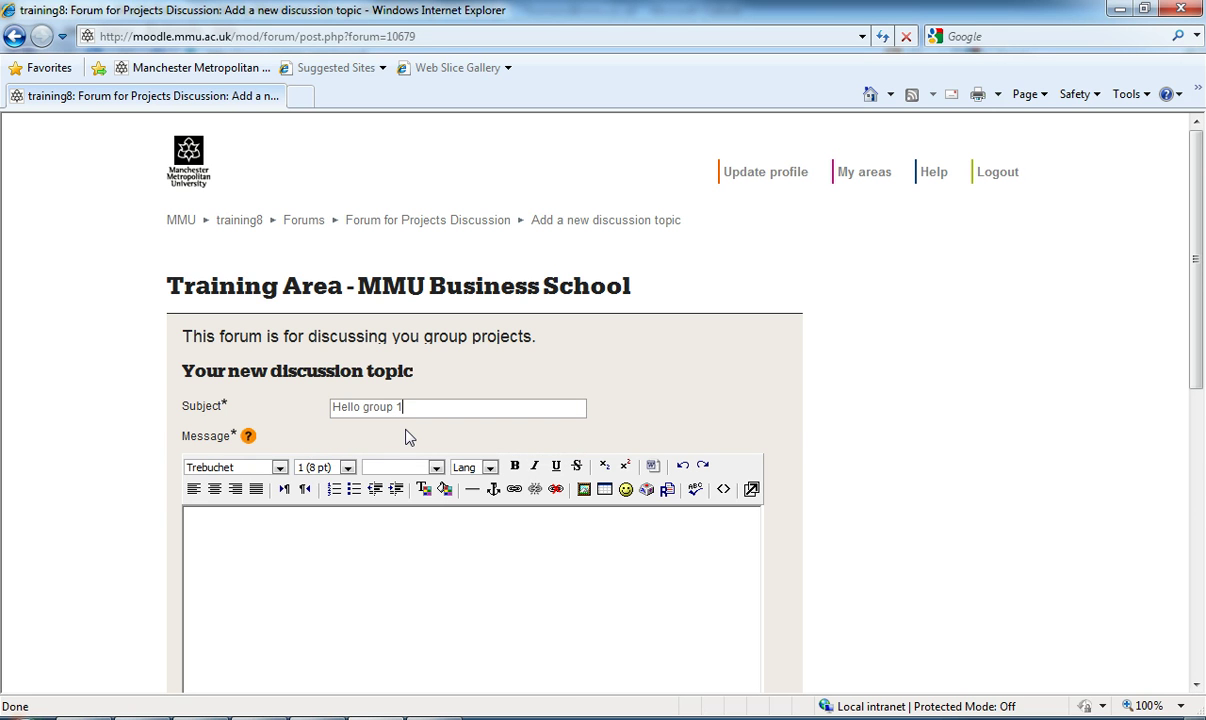
left_click(319, 573)
type("Hi there.")
scroll(1100, 430, "down", 5)
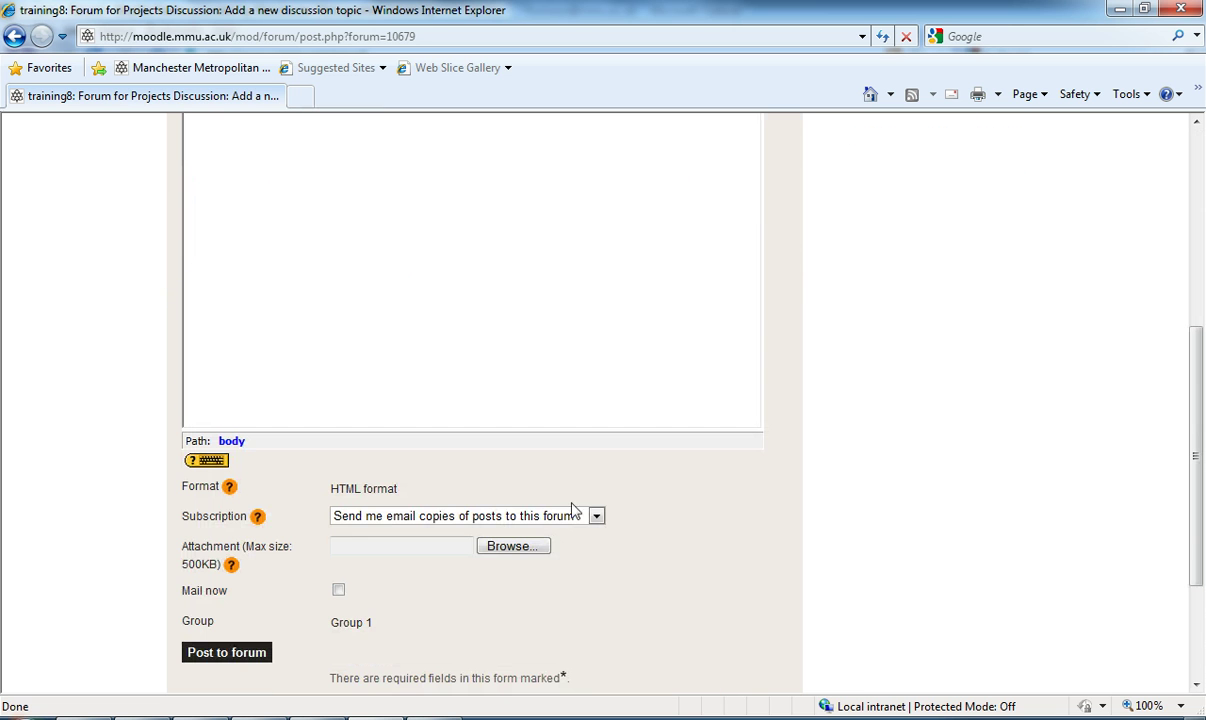
left_click(242, 654)
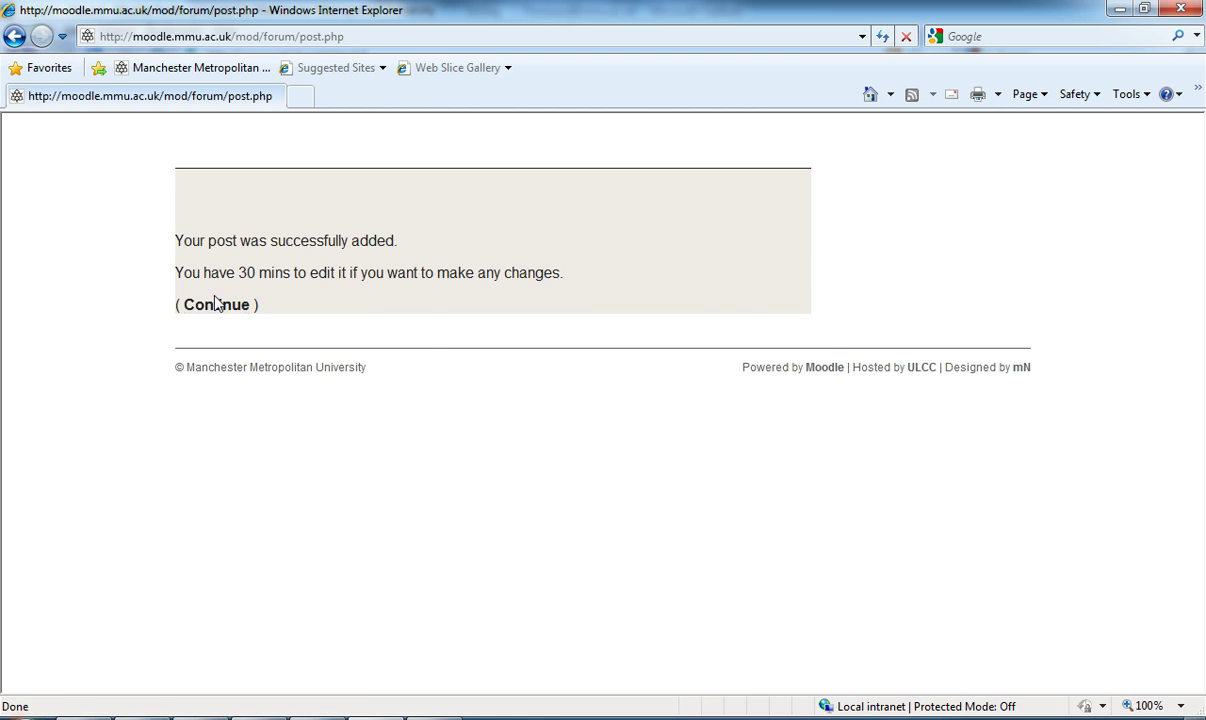
left_click(216, 305)
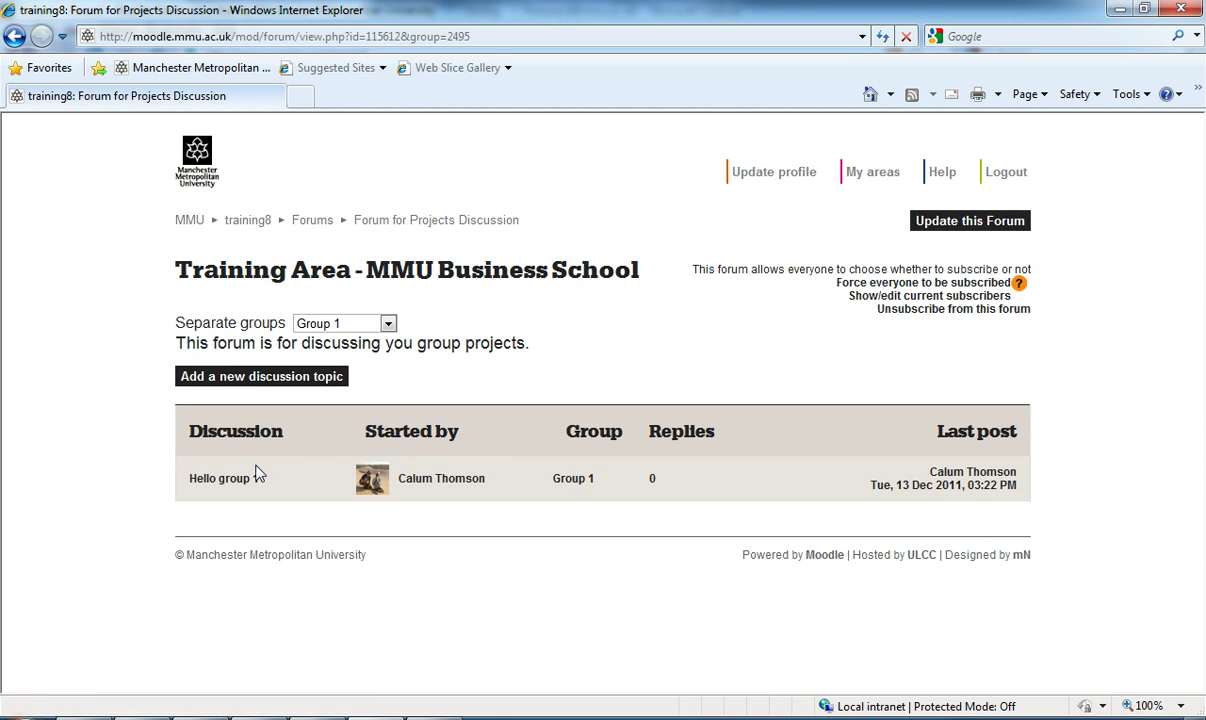
Switch the group view from Calum's Group to All participants to list both discussions
left_click(389, 325)
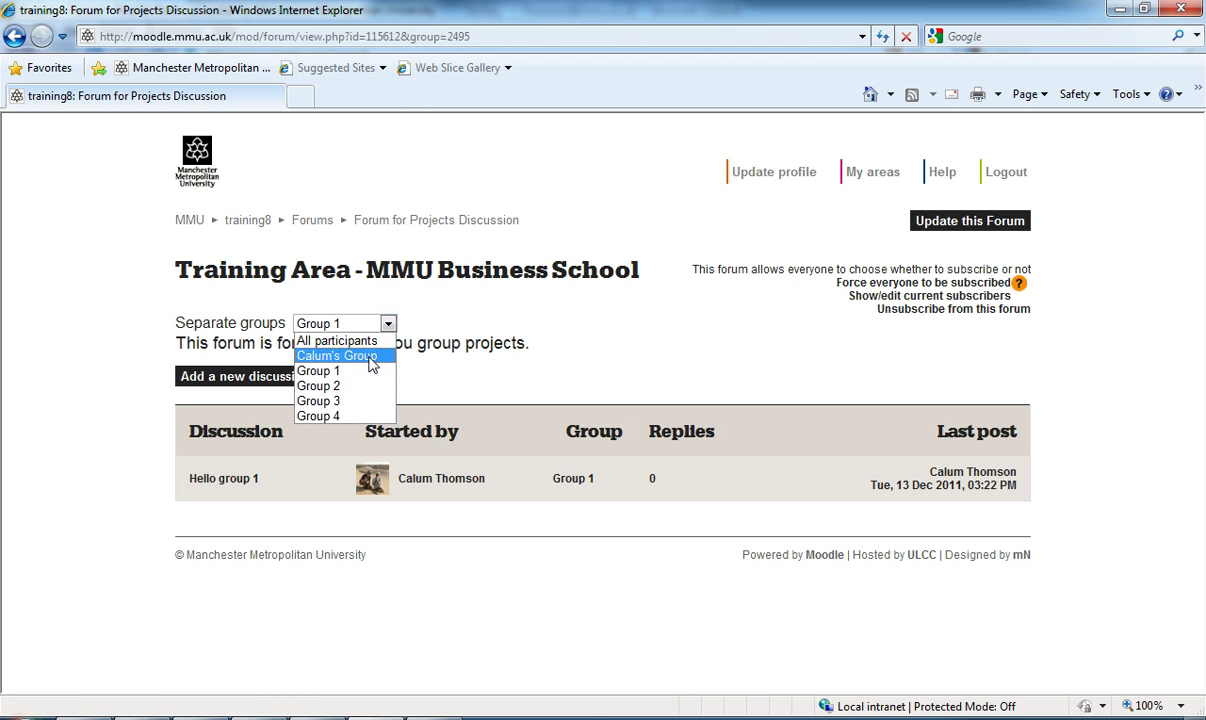
left_click(371, 359)
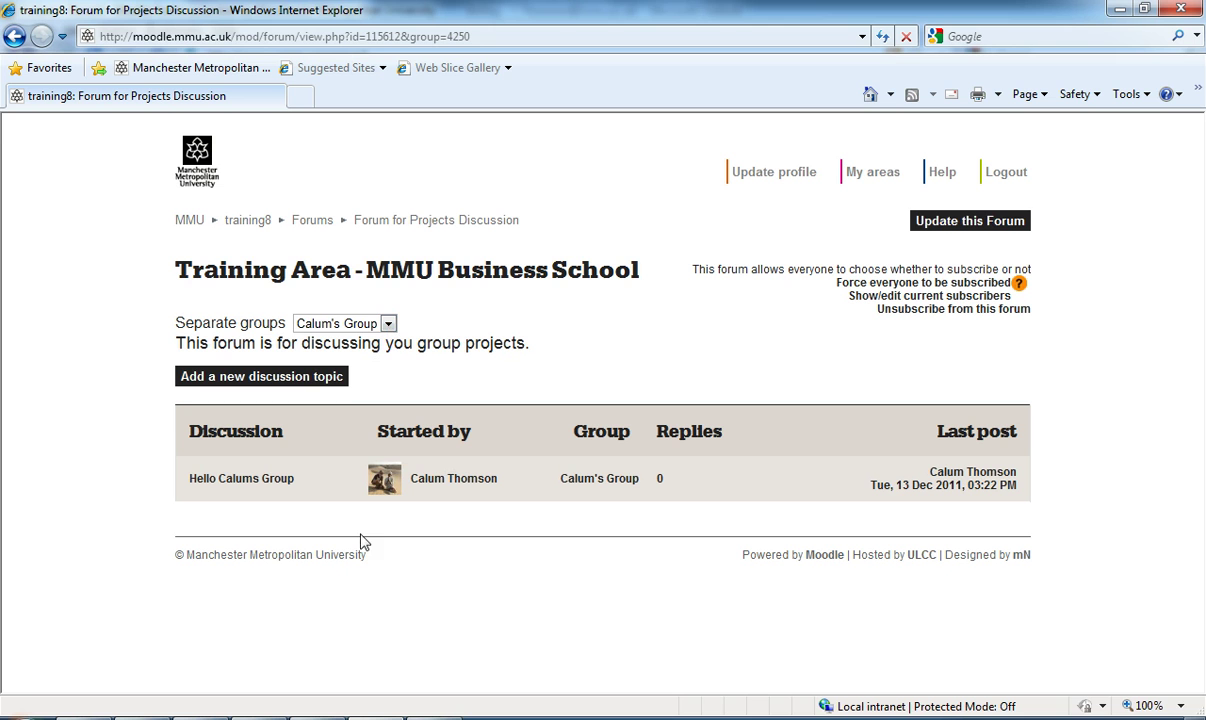
left_click(388, 325)
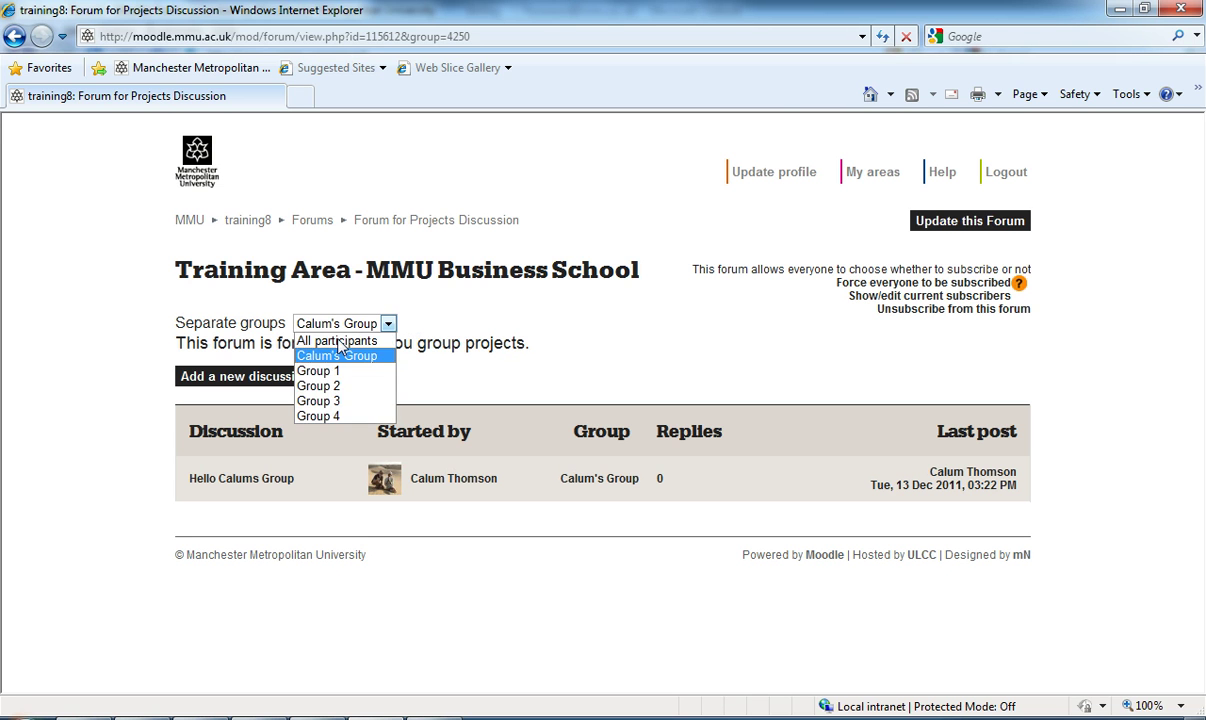
left_click(348, 342)
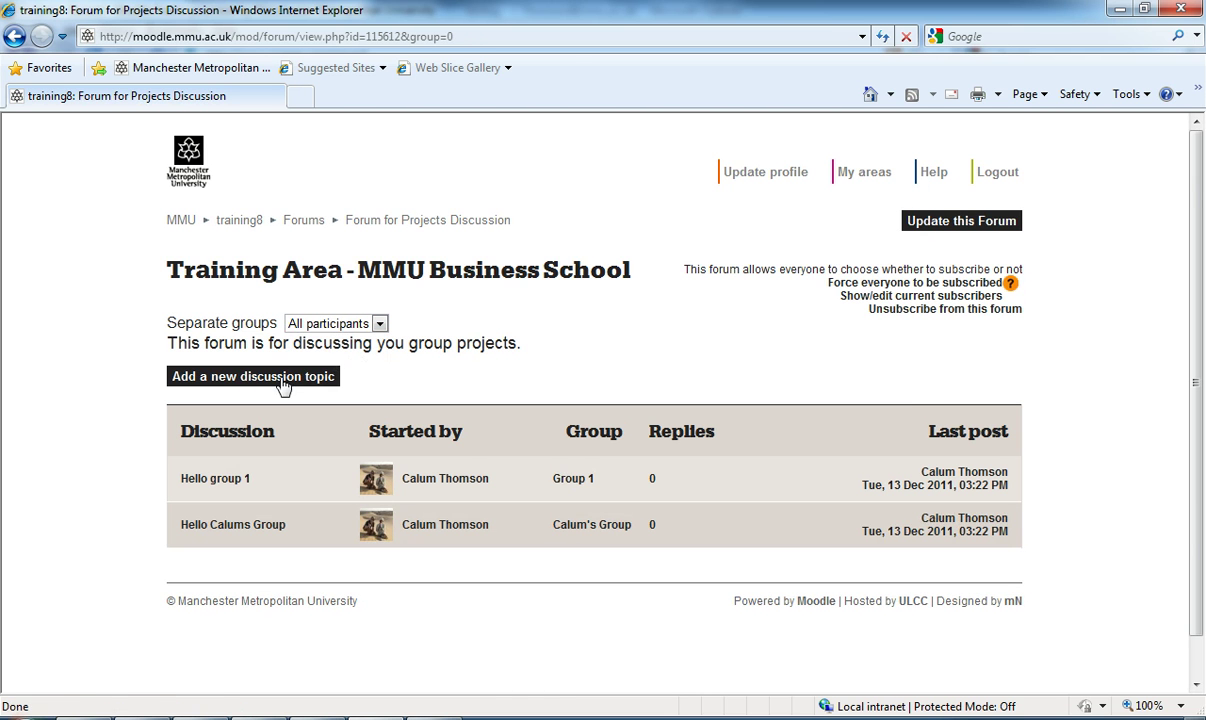